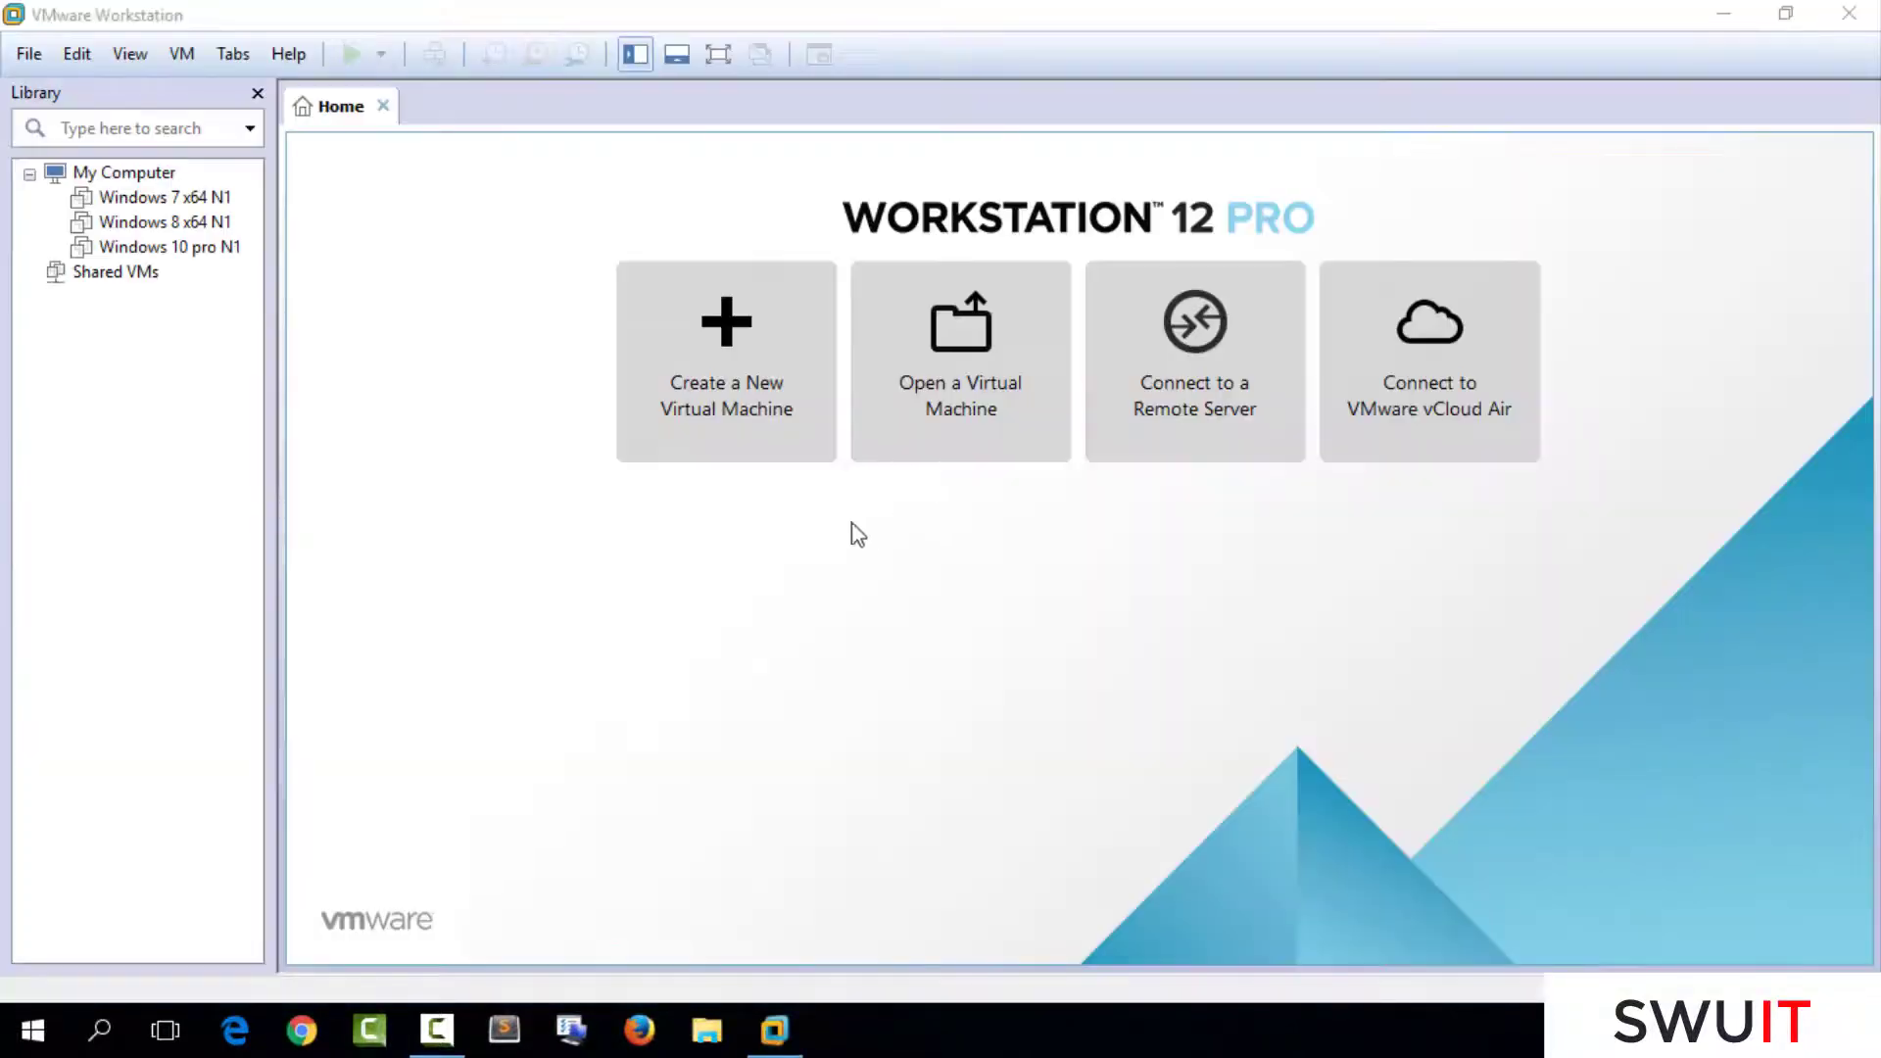
# - Launch the New Virtual Machine Wizard from the Home tab
pyautogui.click(705, 370)
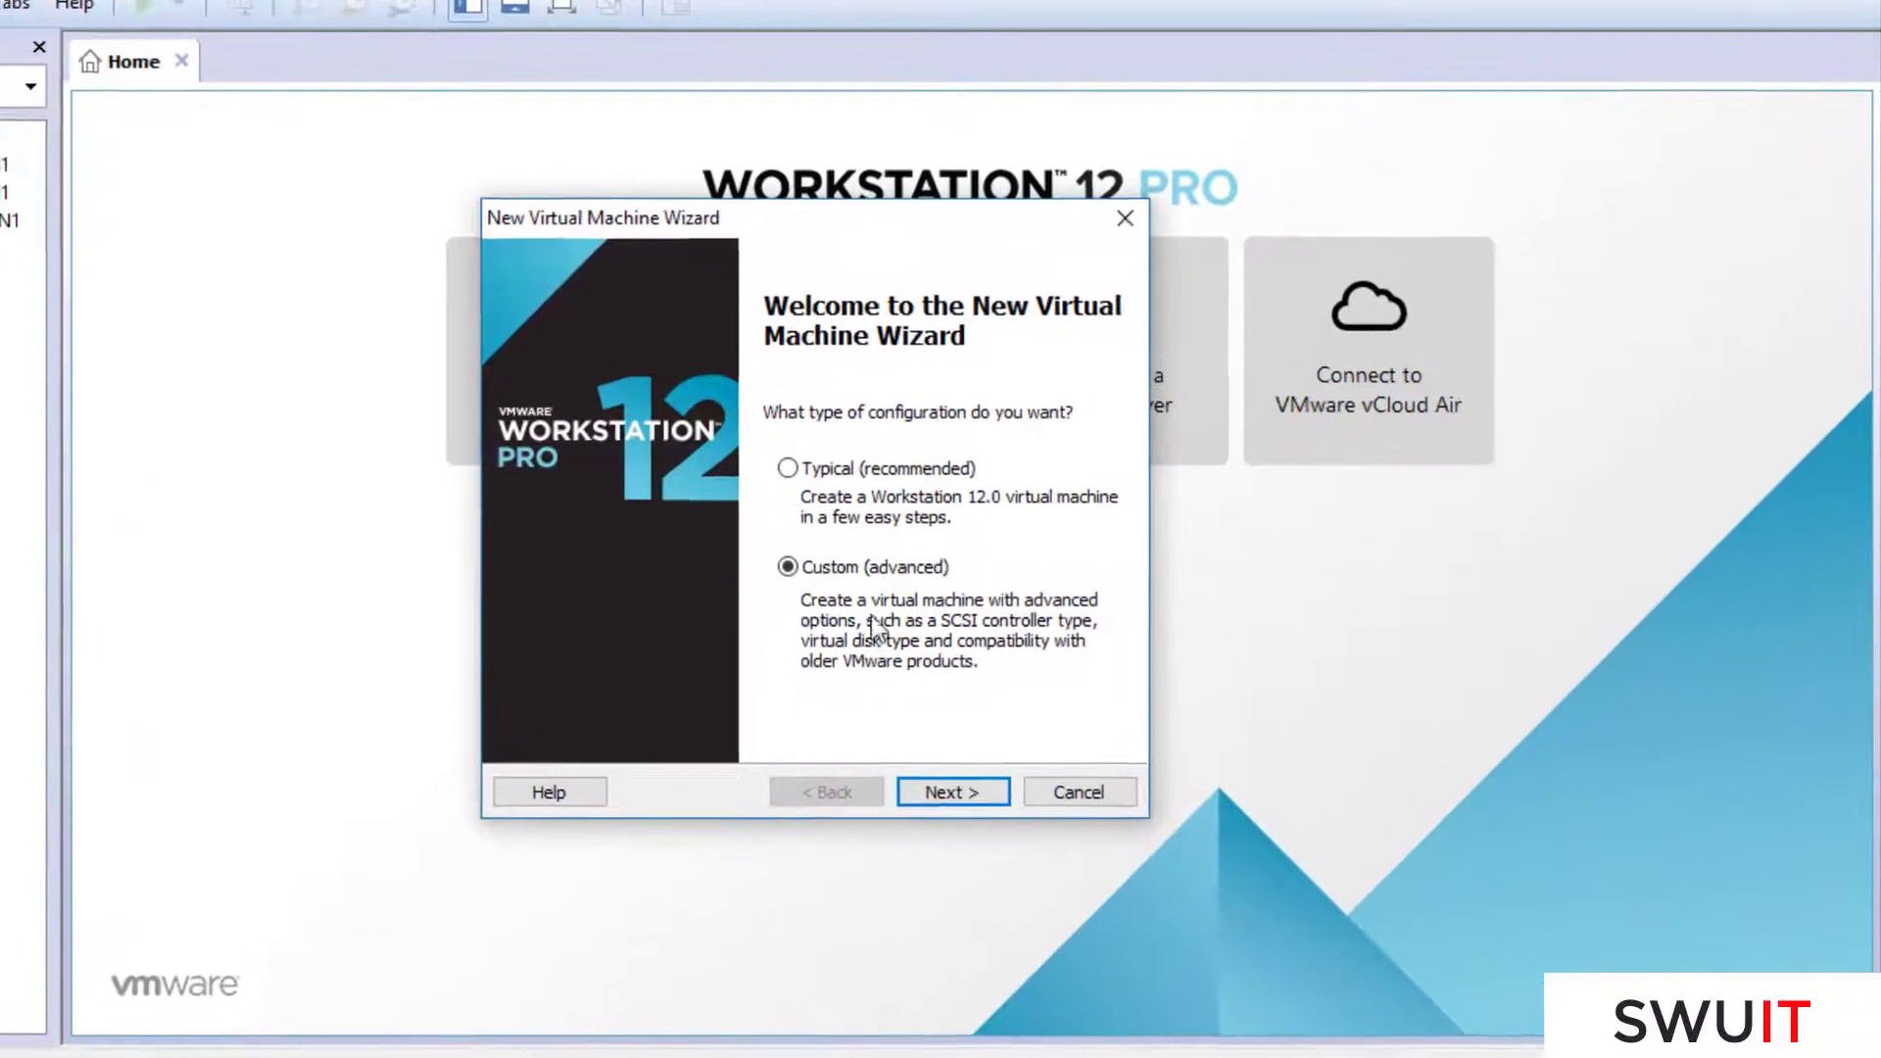
# - Choose Custom setup with Workstation 12.0 compatibility and the Windows Server 2003 Enterprise FR SP1 ISO
pyautogui.click(1058, 758)
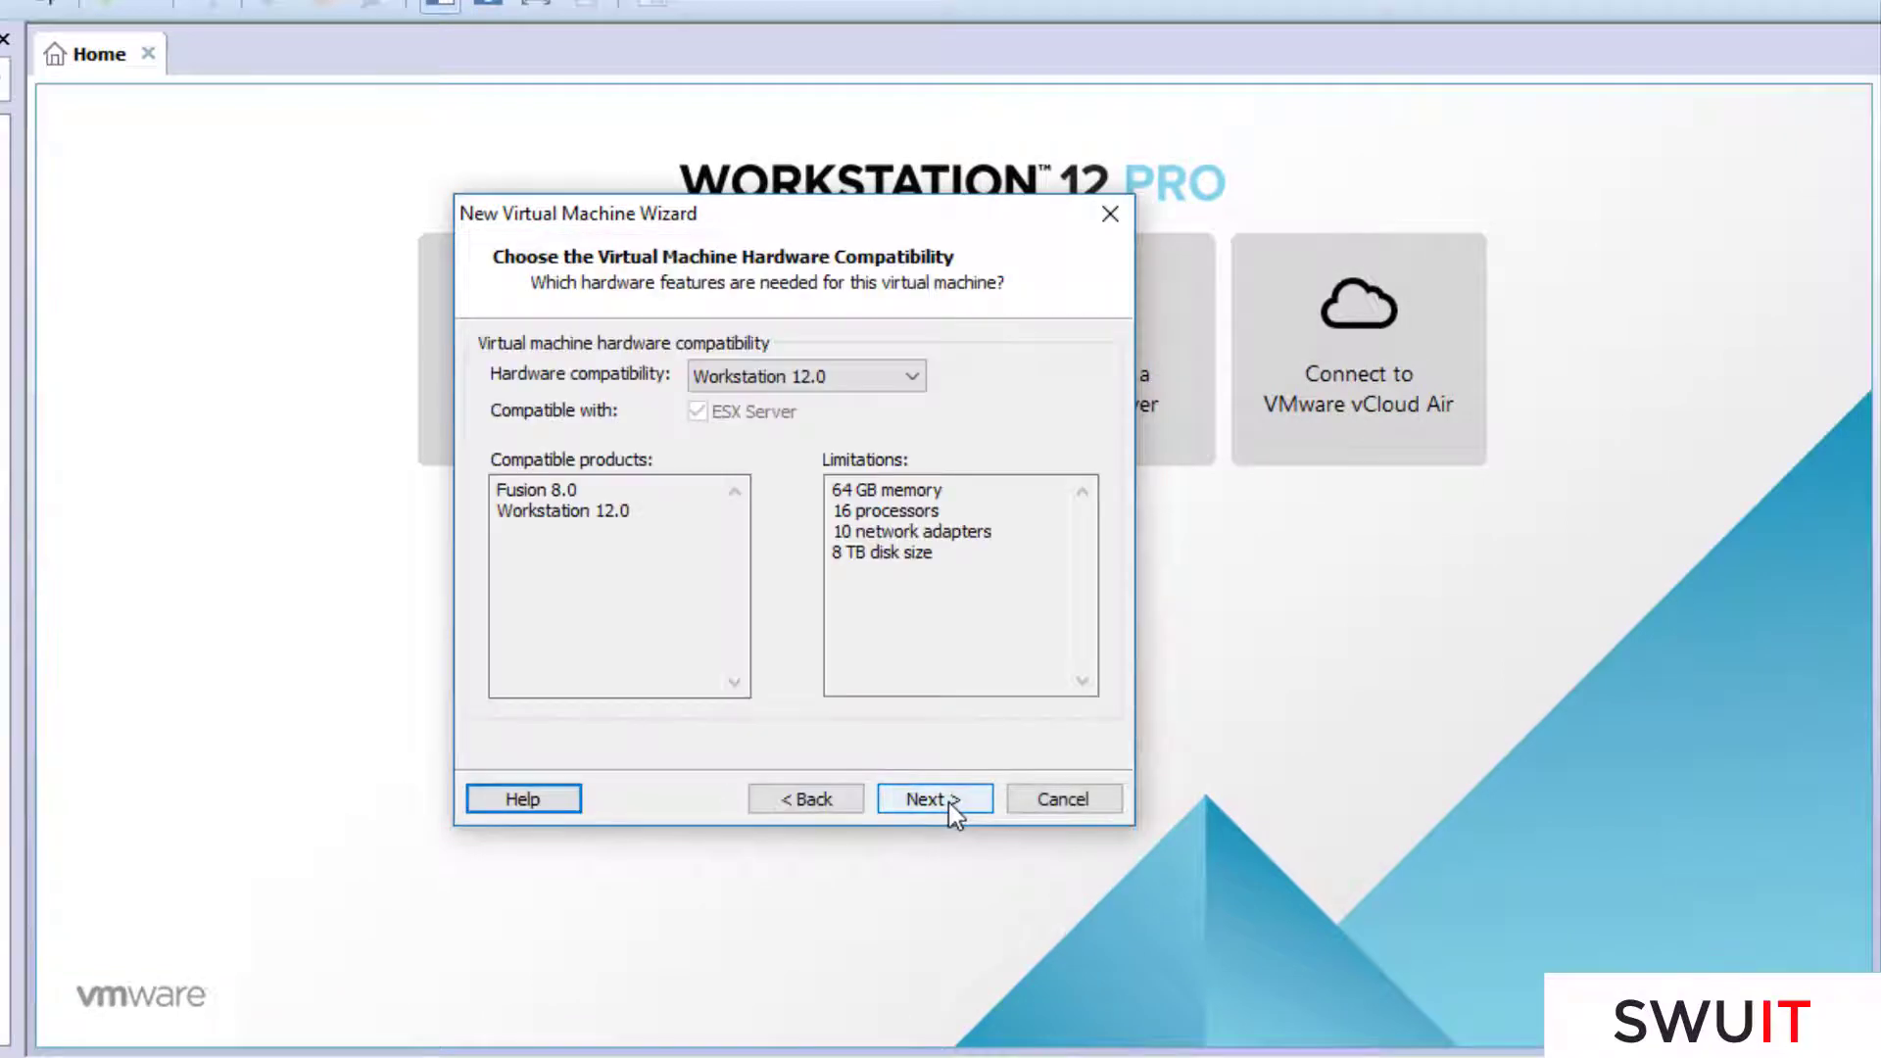
pyautogui.click(949, 802)
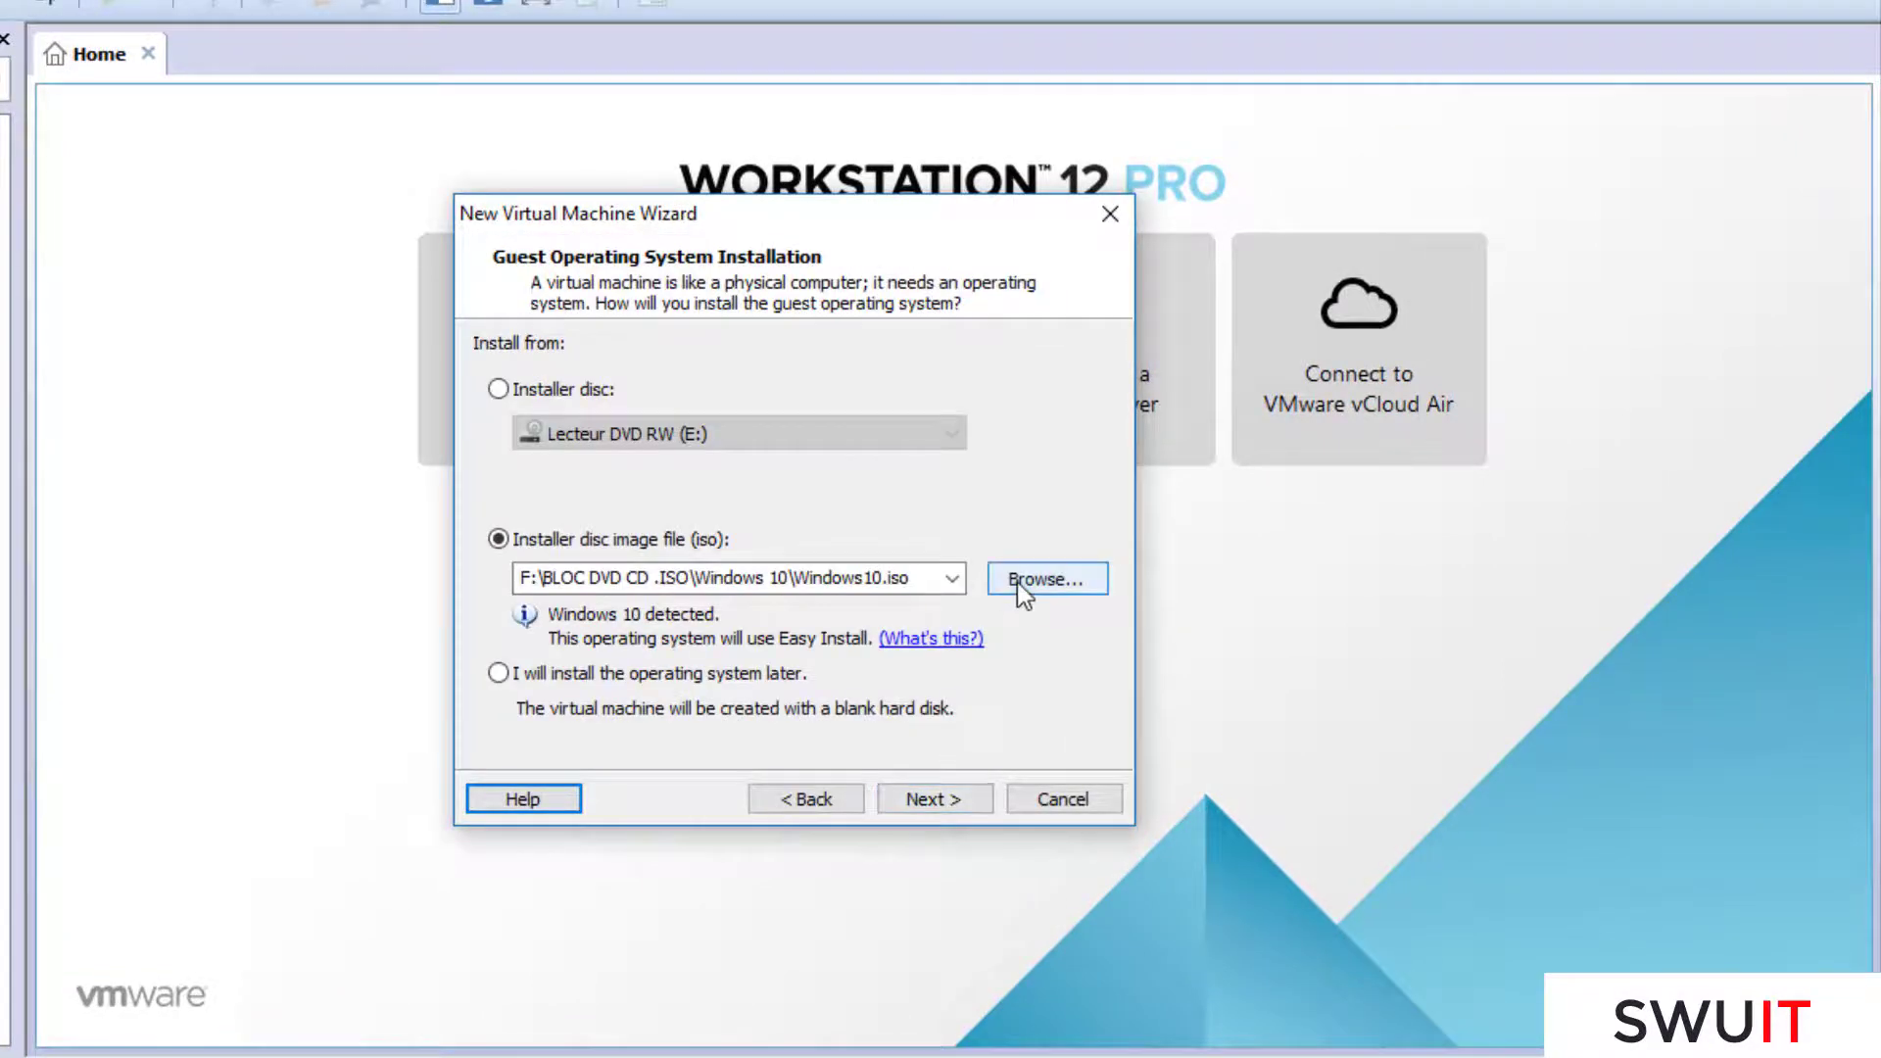
pyautogui.click(1017, 582)
pyautogui.click(825, 316)
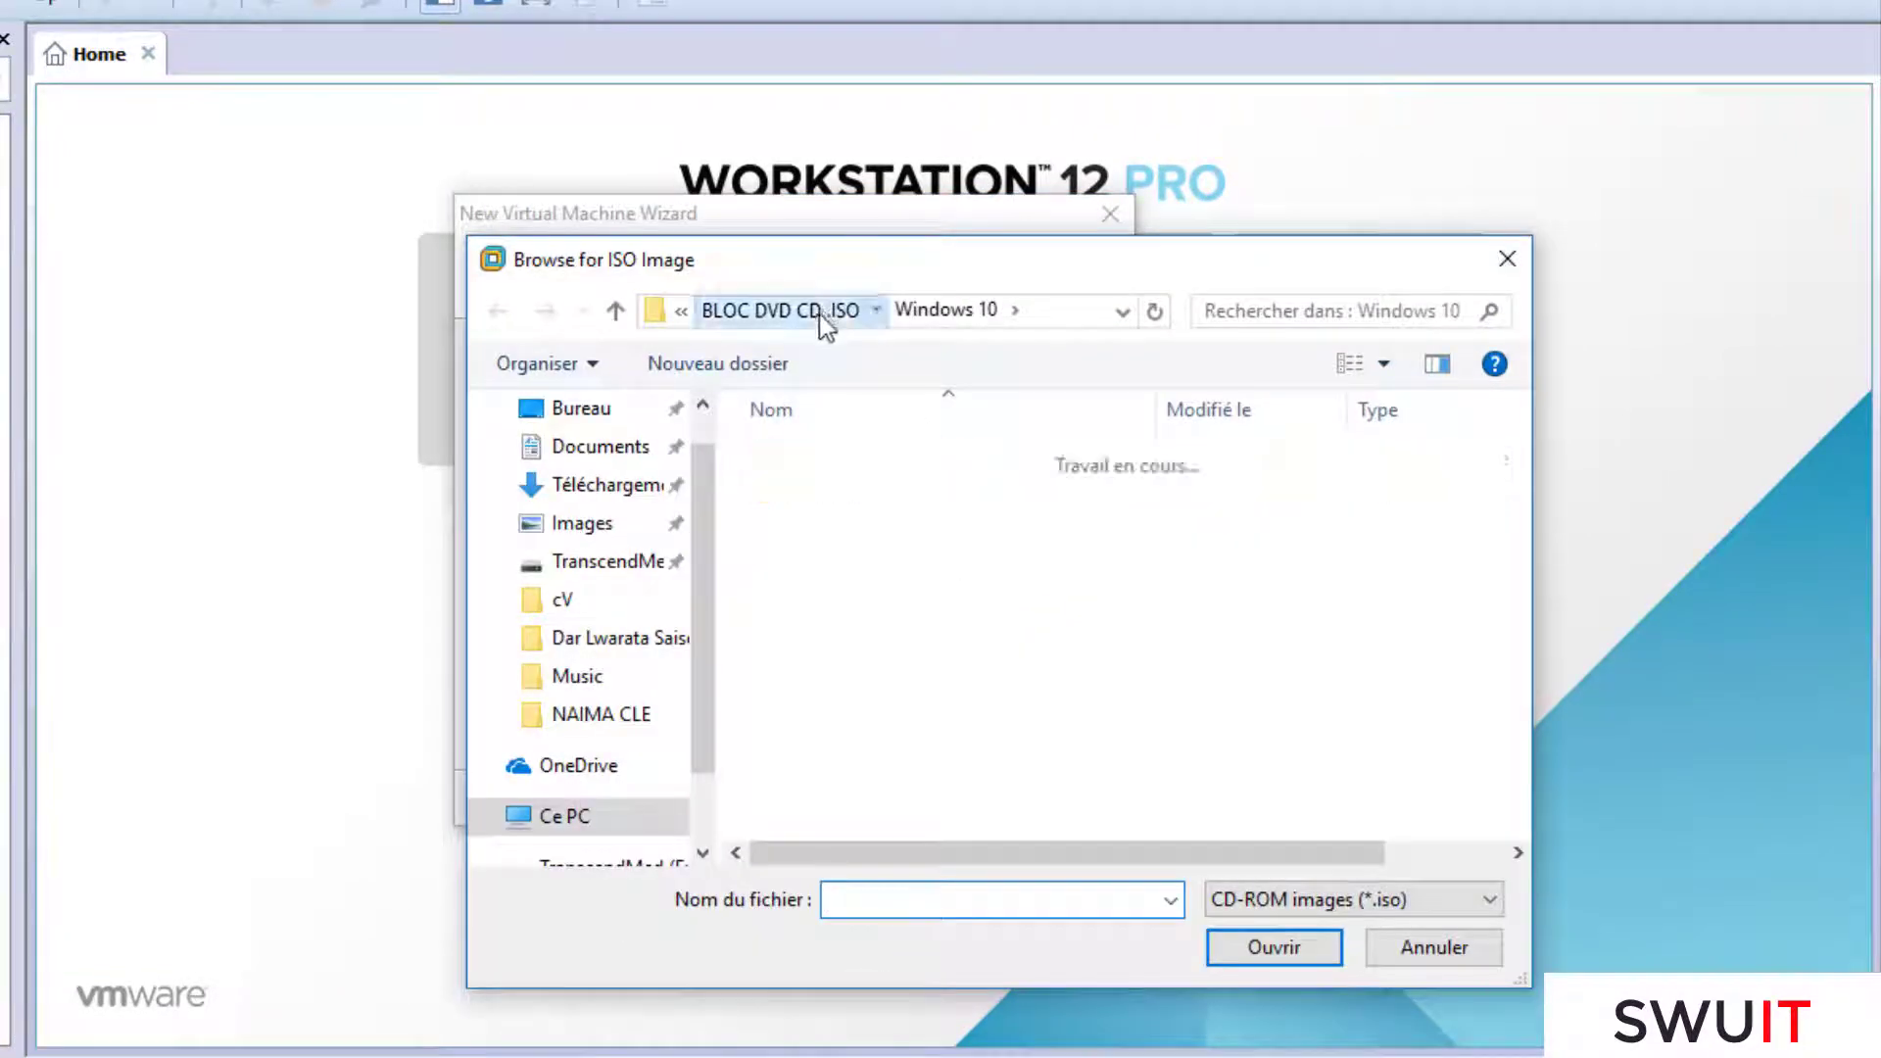
pyautogui.click(903, 829)
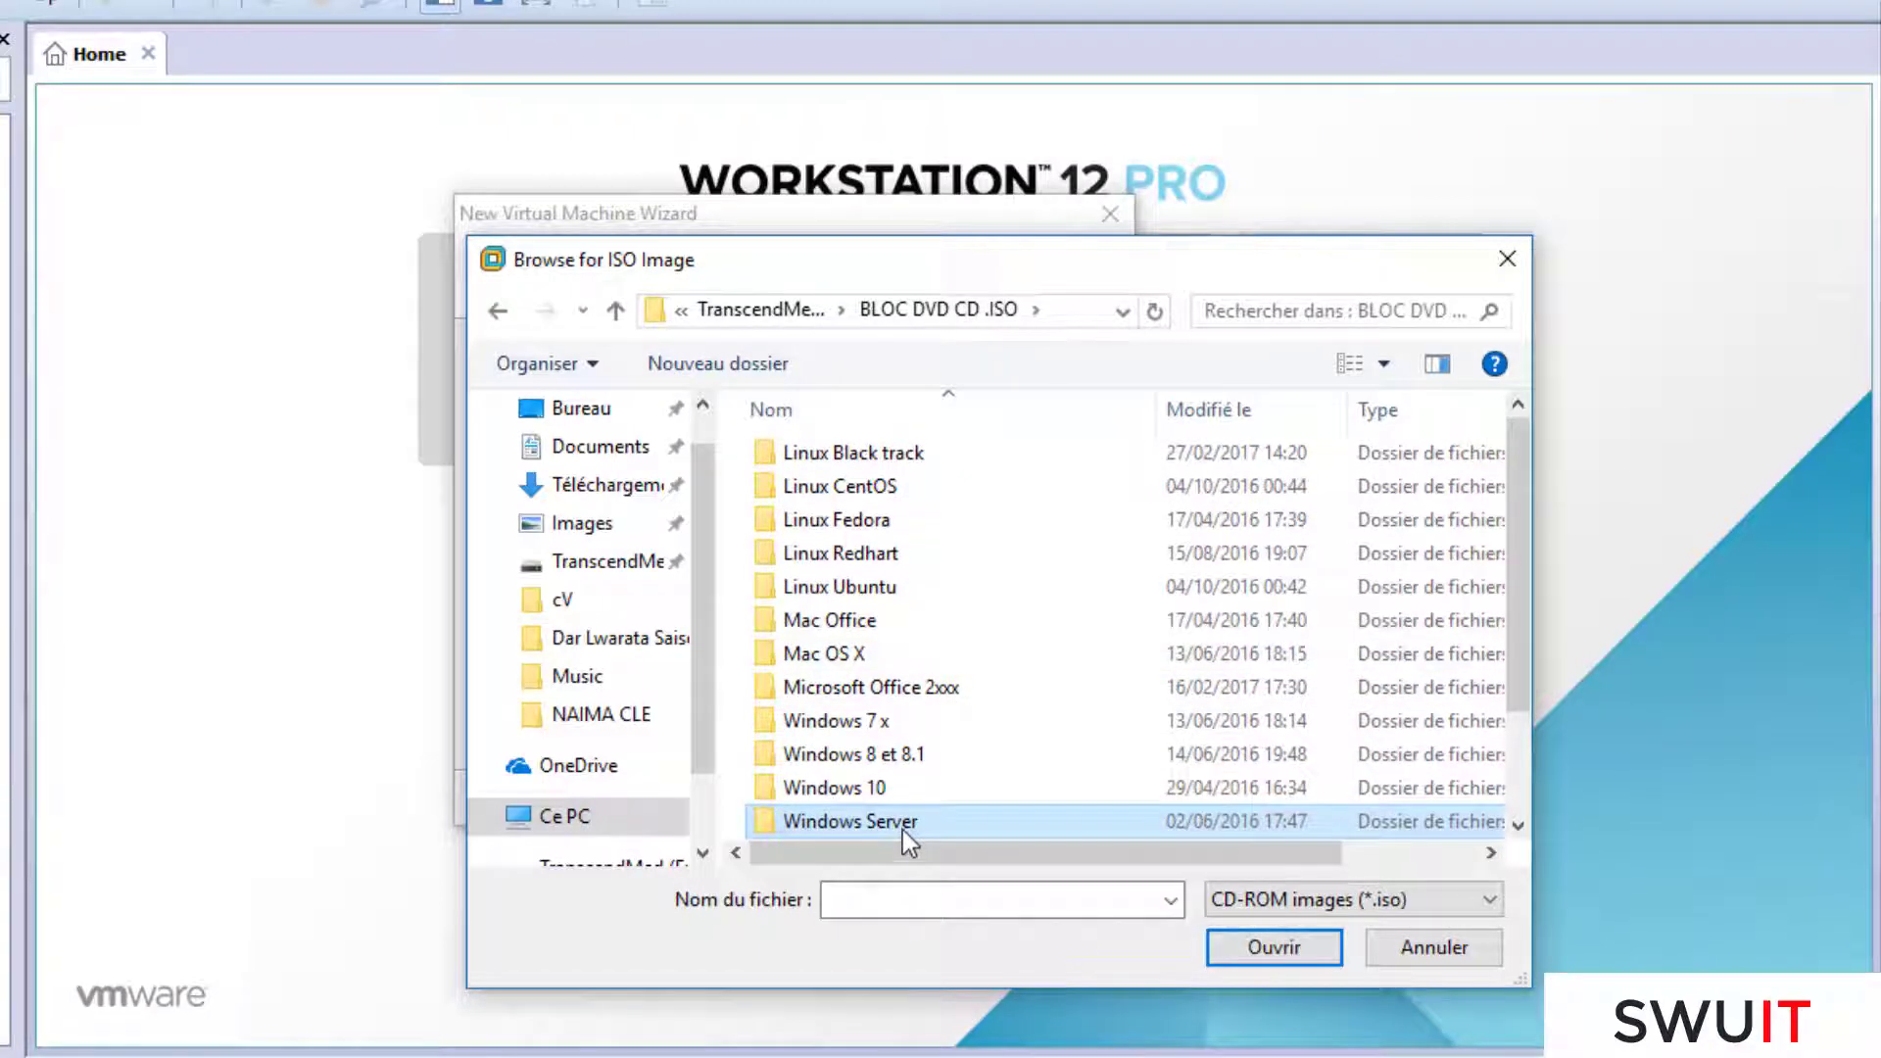
pyautogui.doubleClick(902, 831)
pyautogui.doubleClick(919, 462)
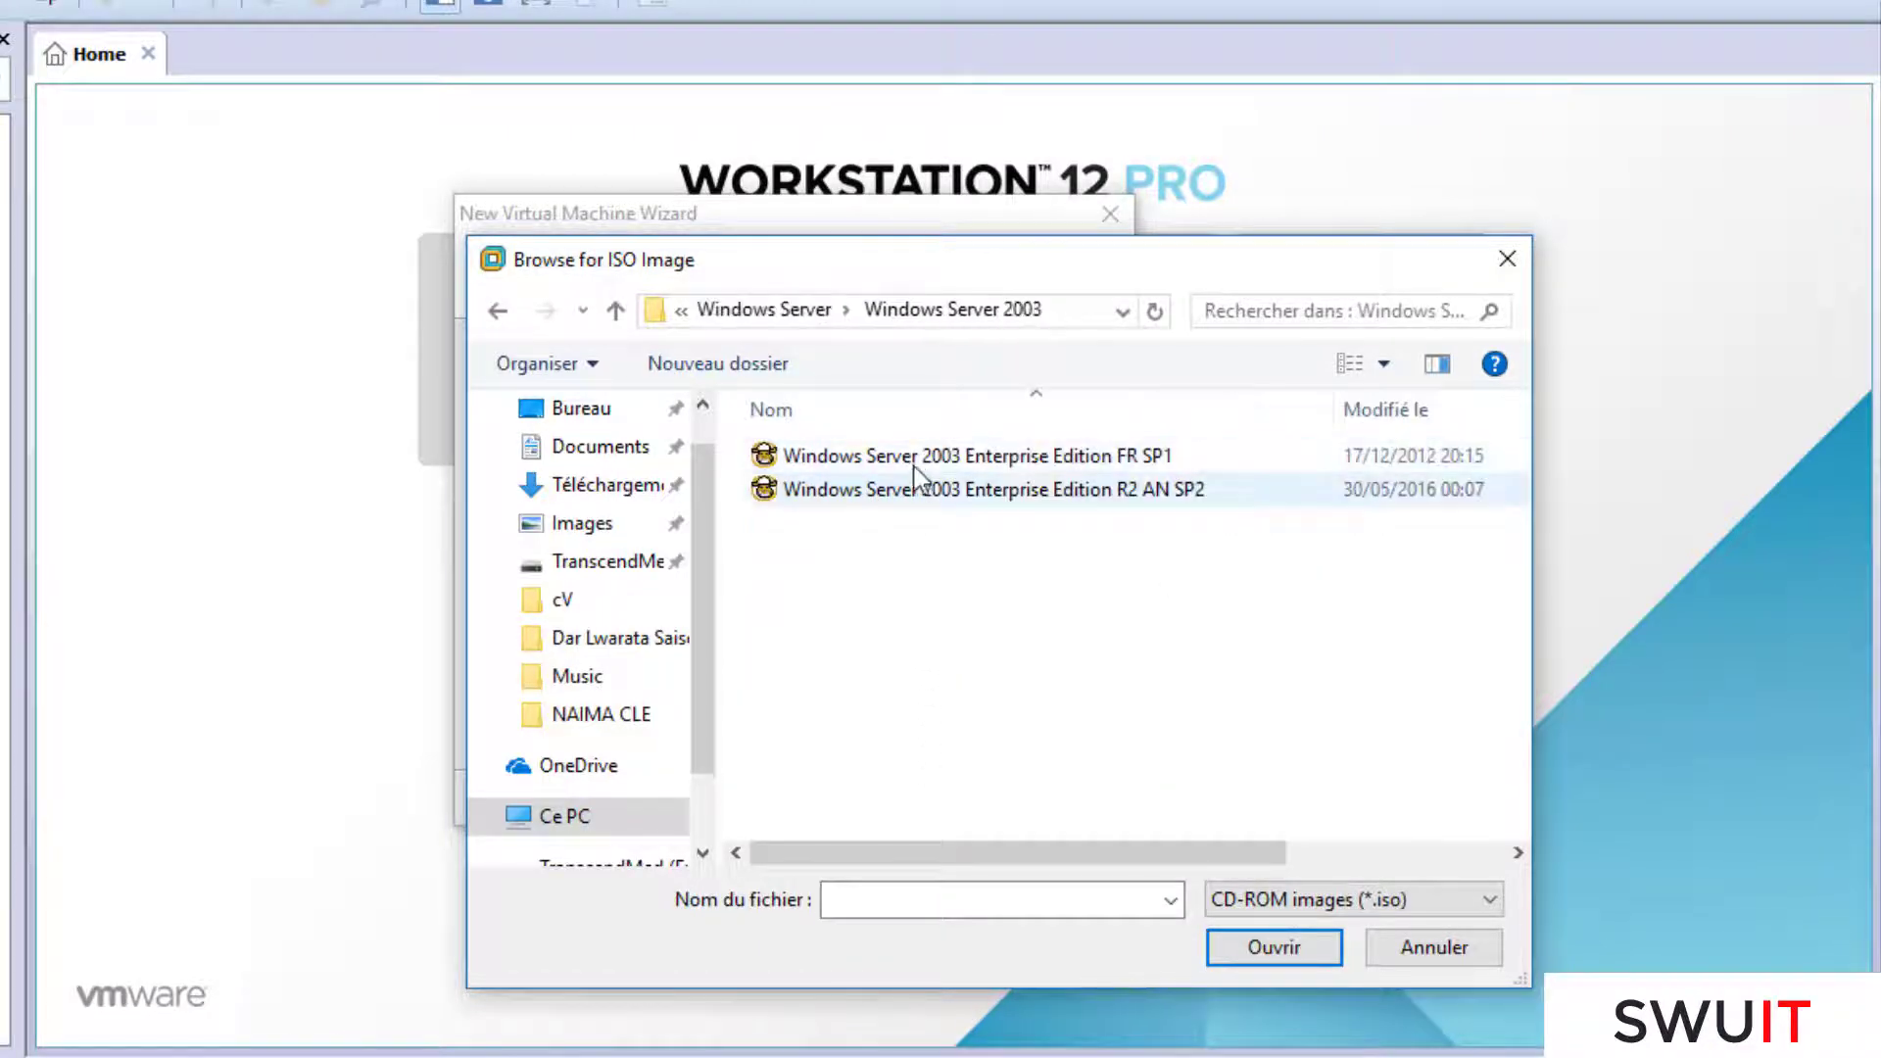
pyautogui.click(887, 459)
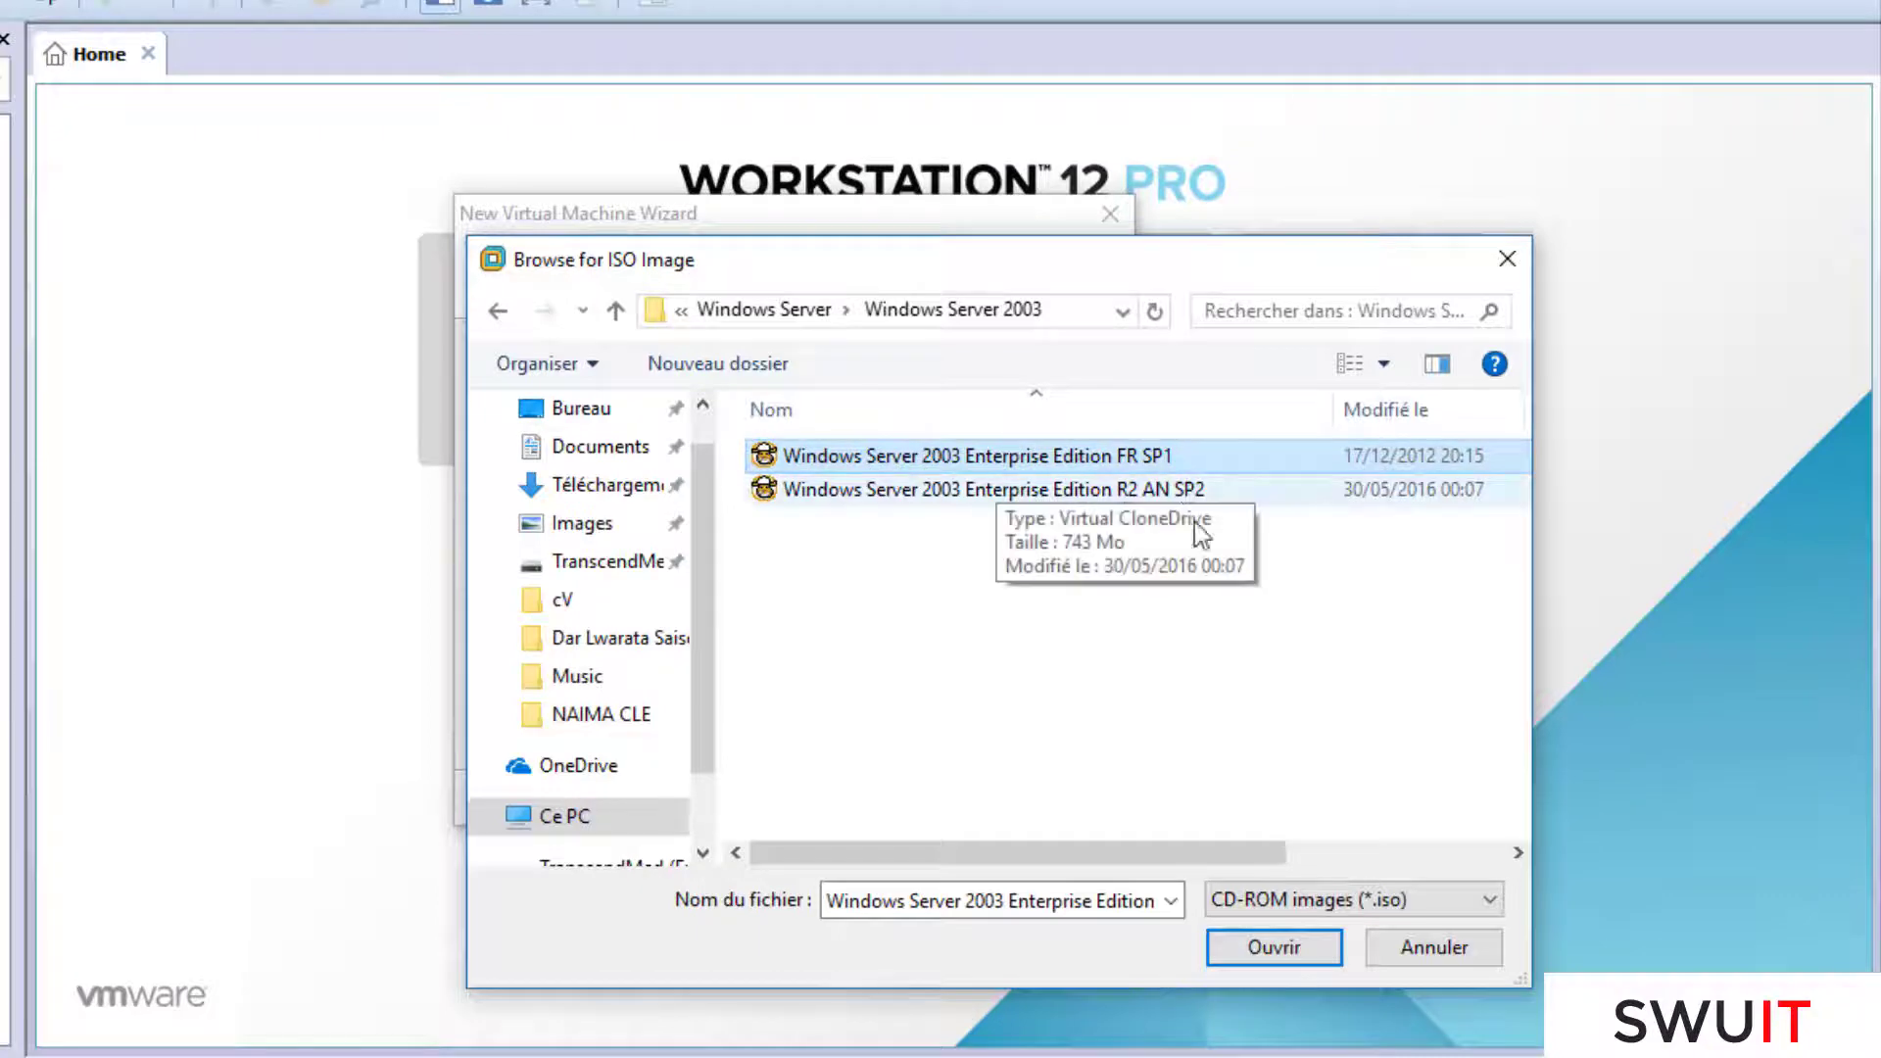
pyautogui.click(1279, 950)
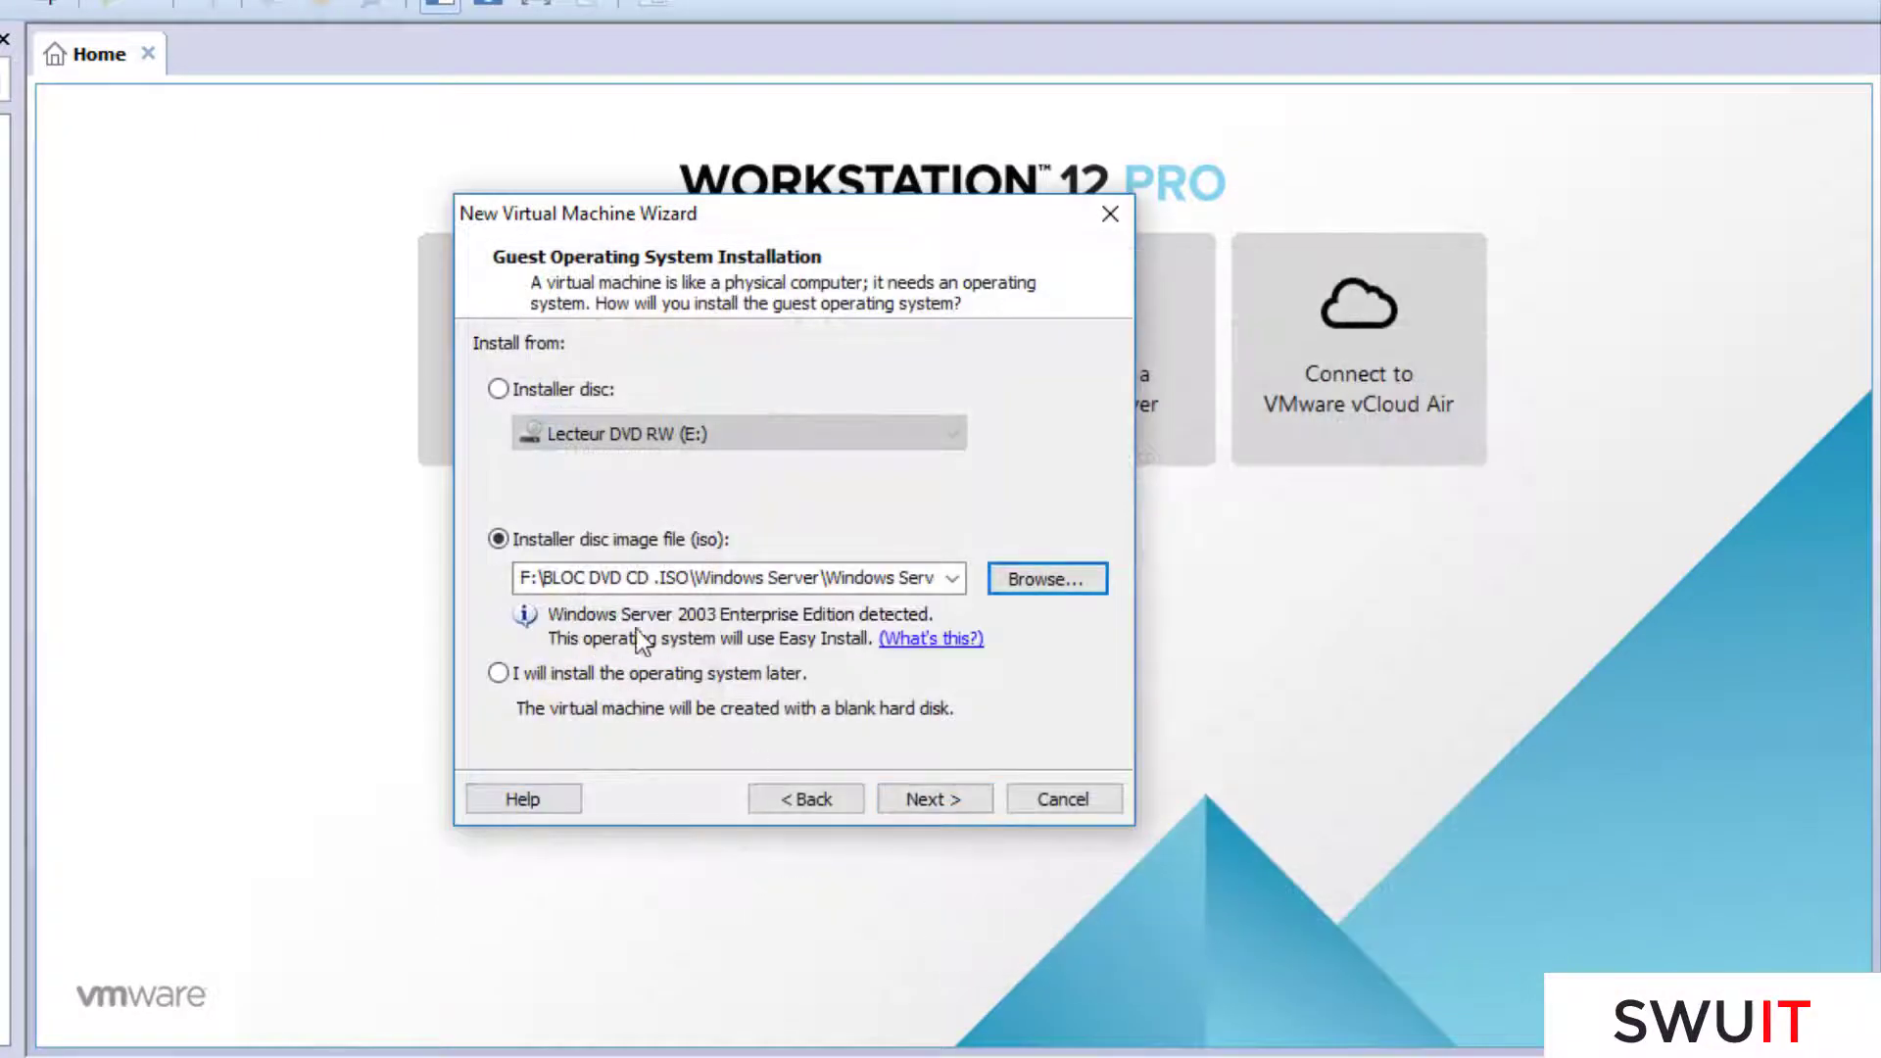
# - Enter the user's full name, skip the product key, and name the VM Windows Server 2003 Ent N1
pyautogui.click(936, 798)
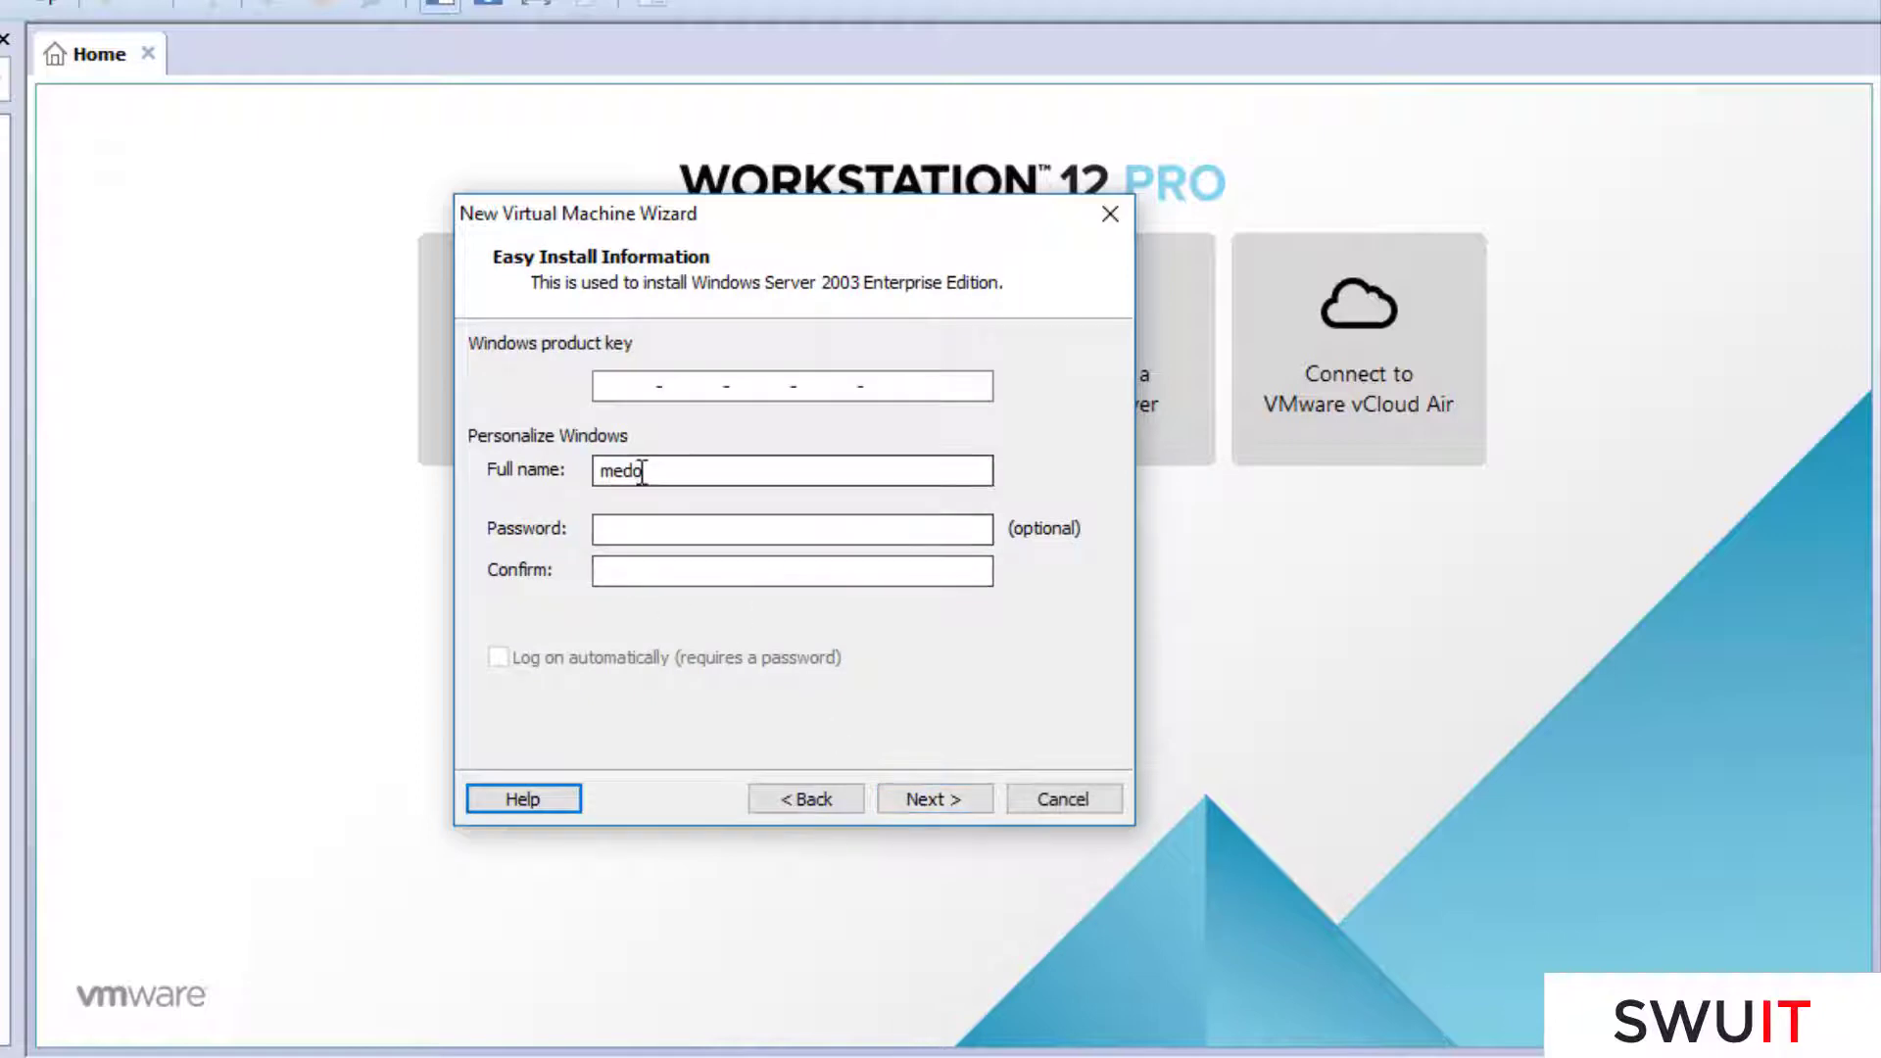
pyautogui.write('hi')
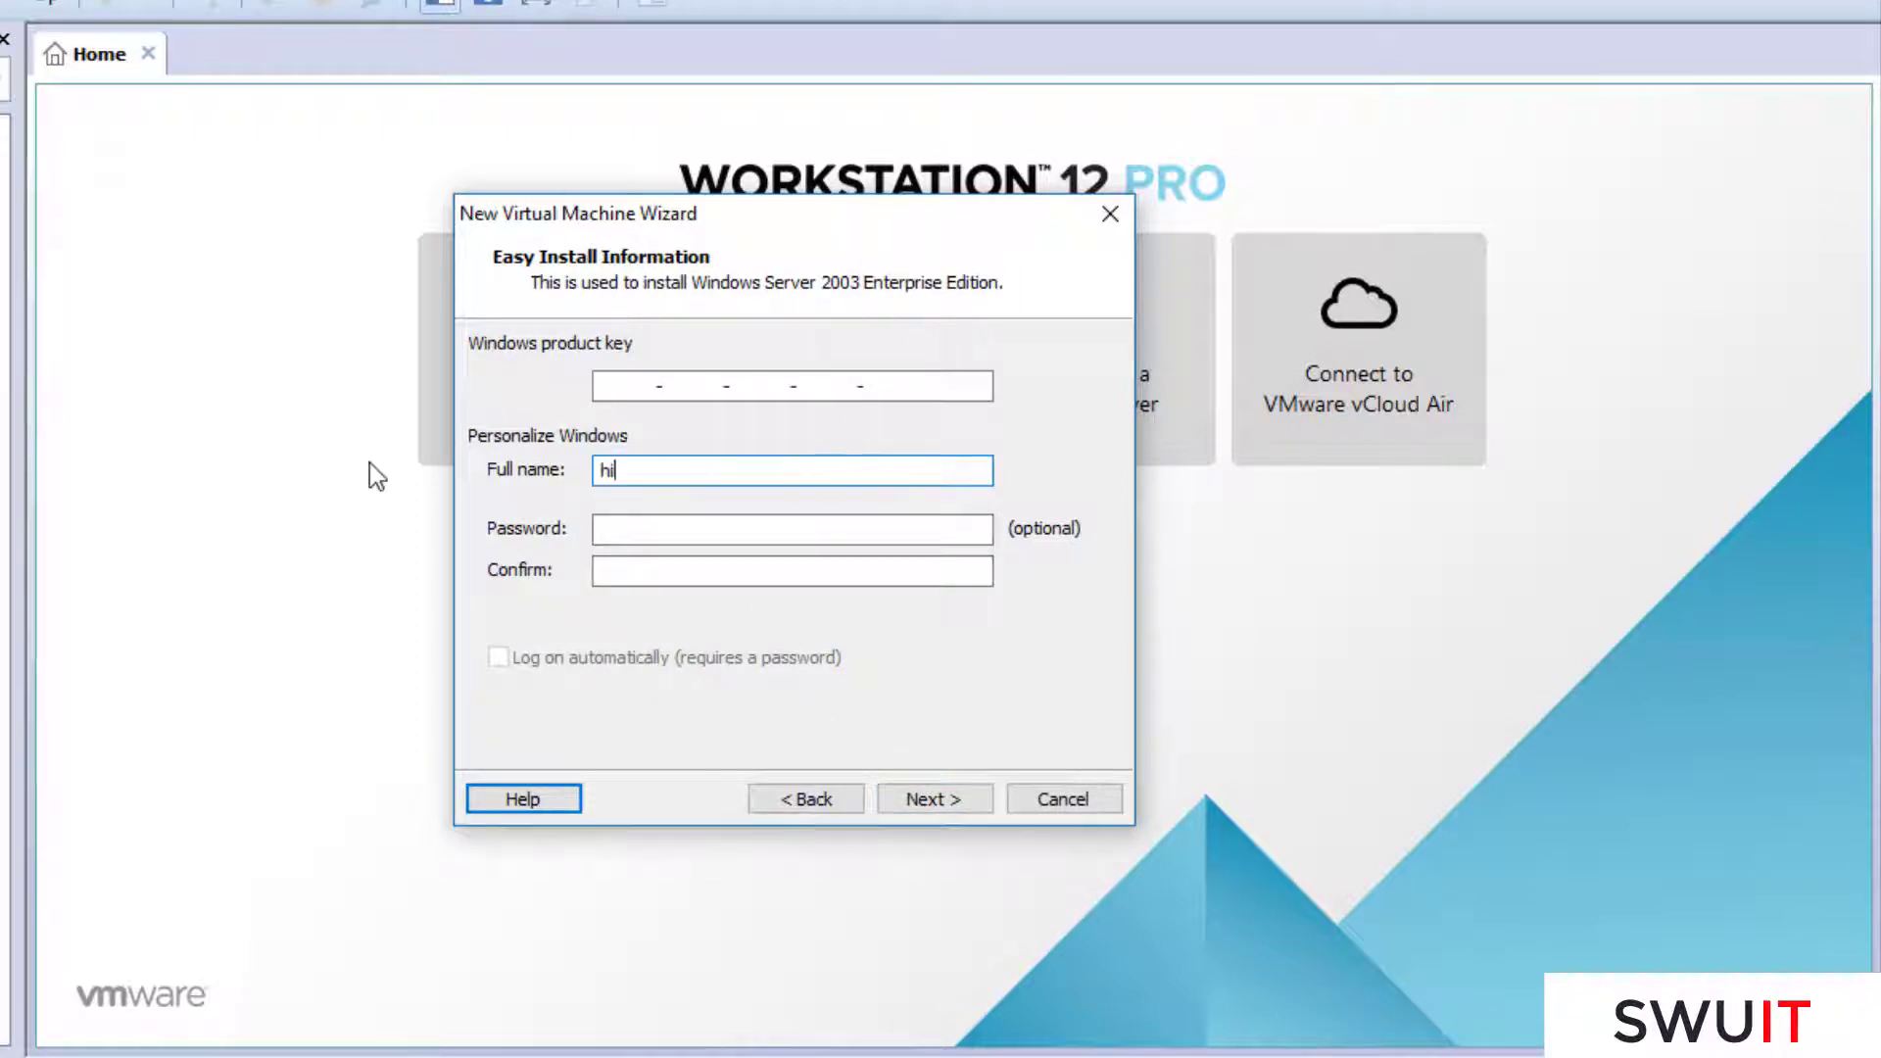
pyautogui.write('cham')
pyautogui.click(956, 806)
pyautogui.click(860, 592)
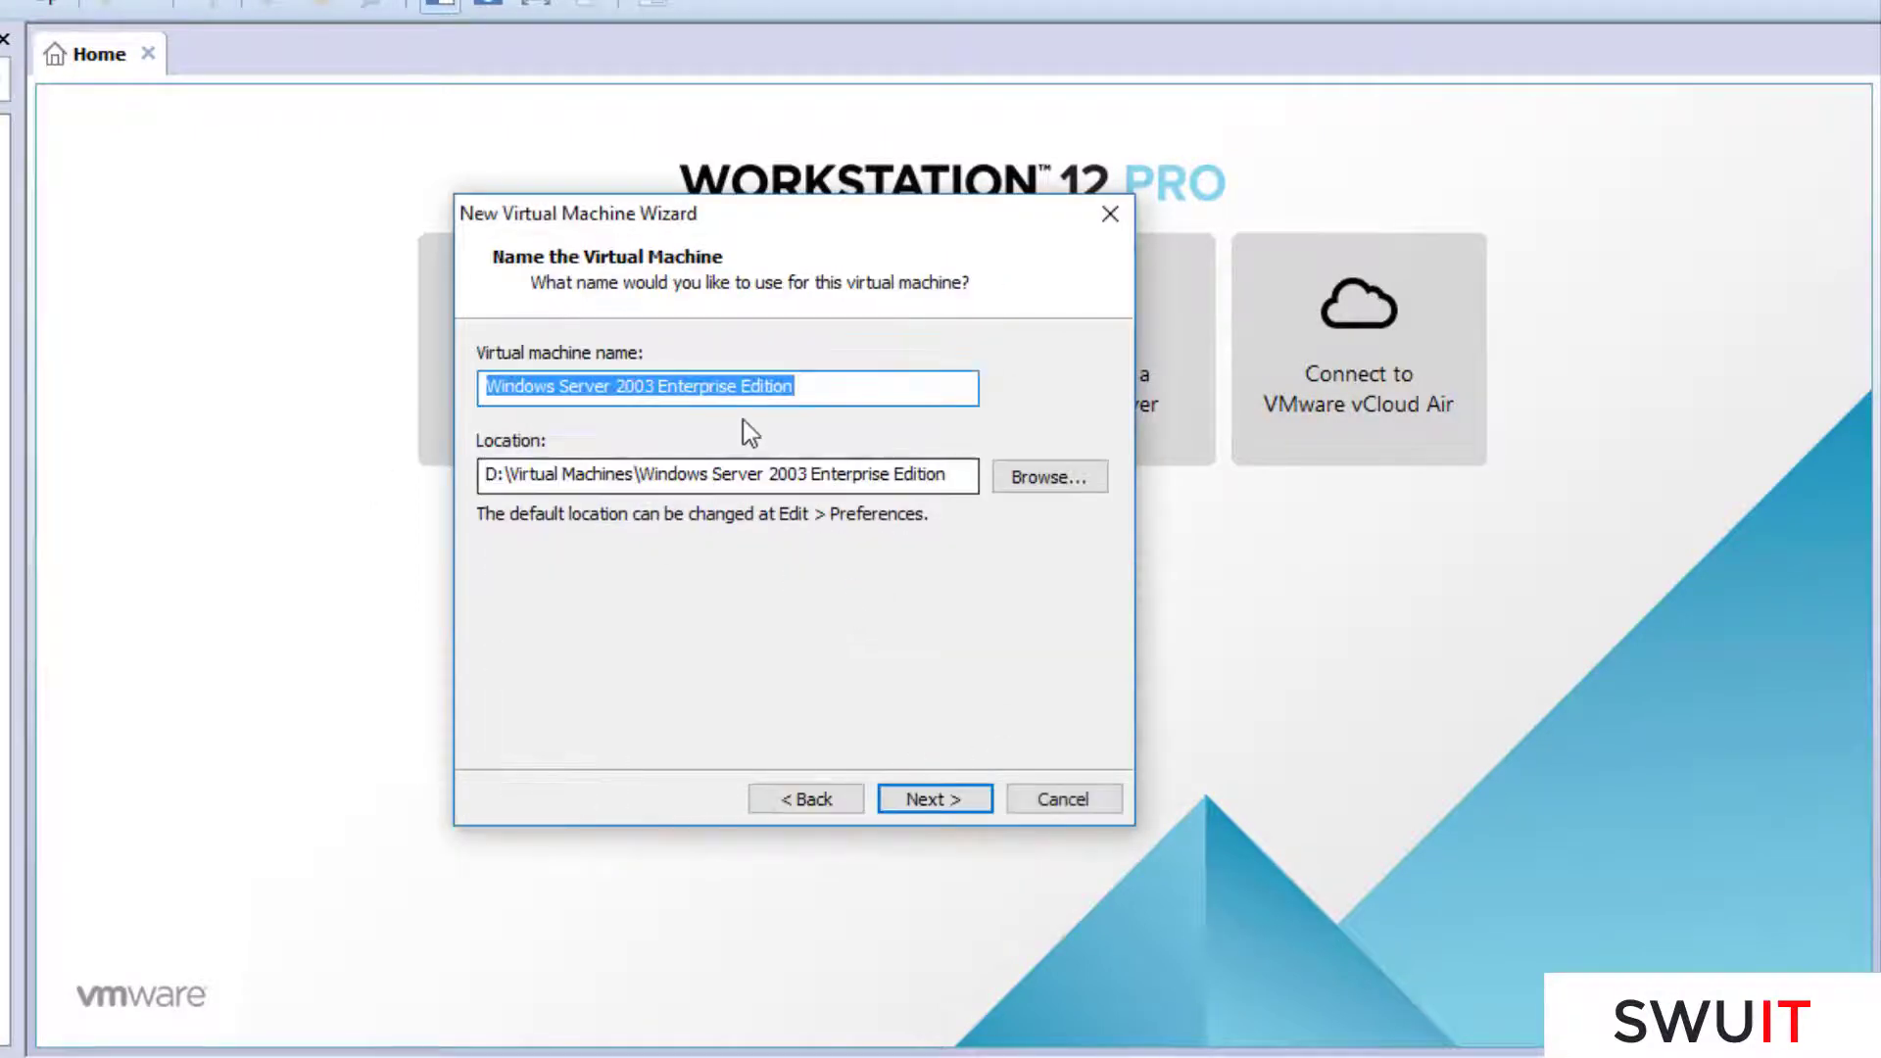
pyautogui.click(717, 392)
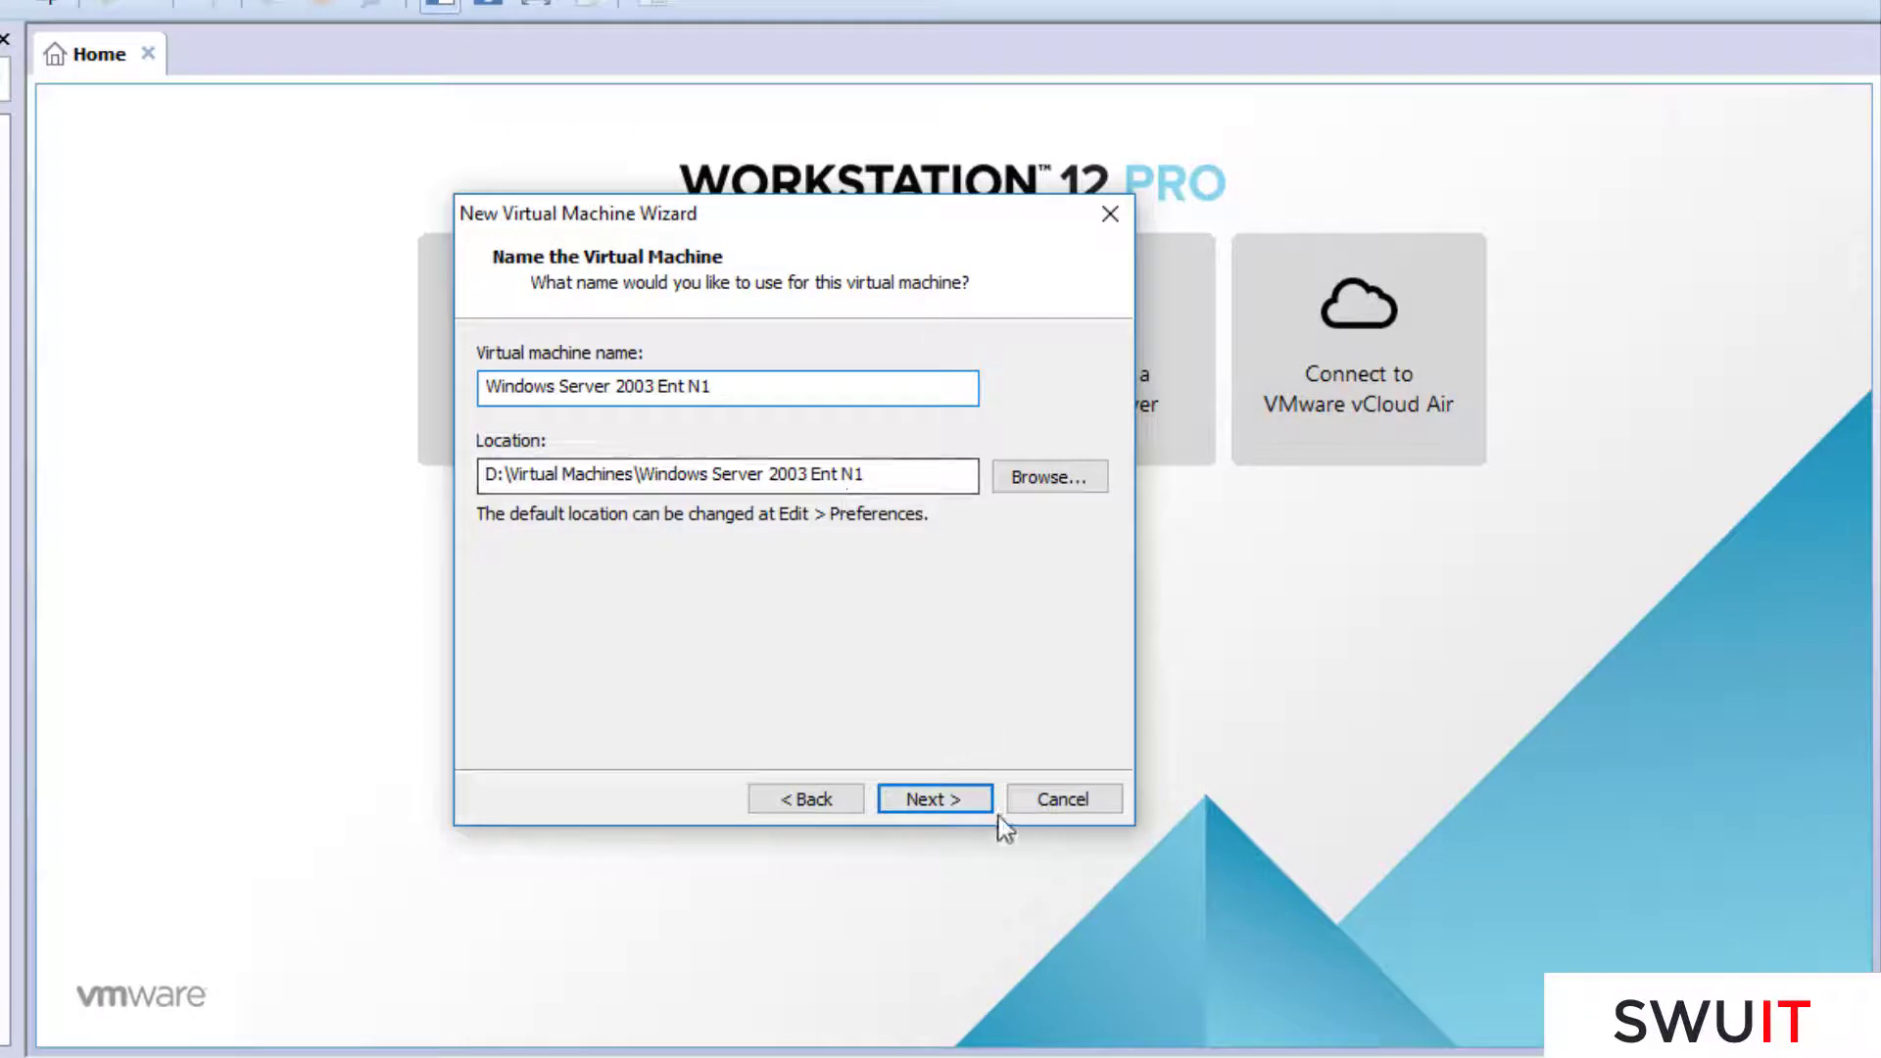
pyautogui.click(972, 802)
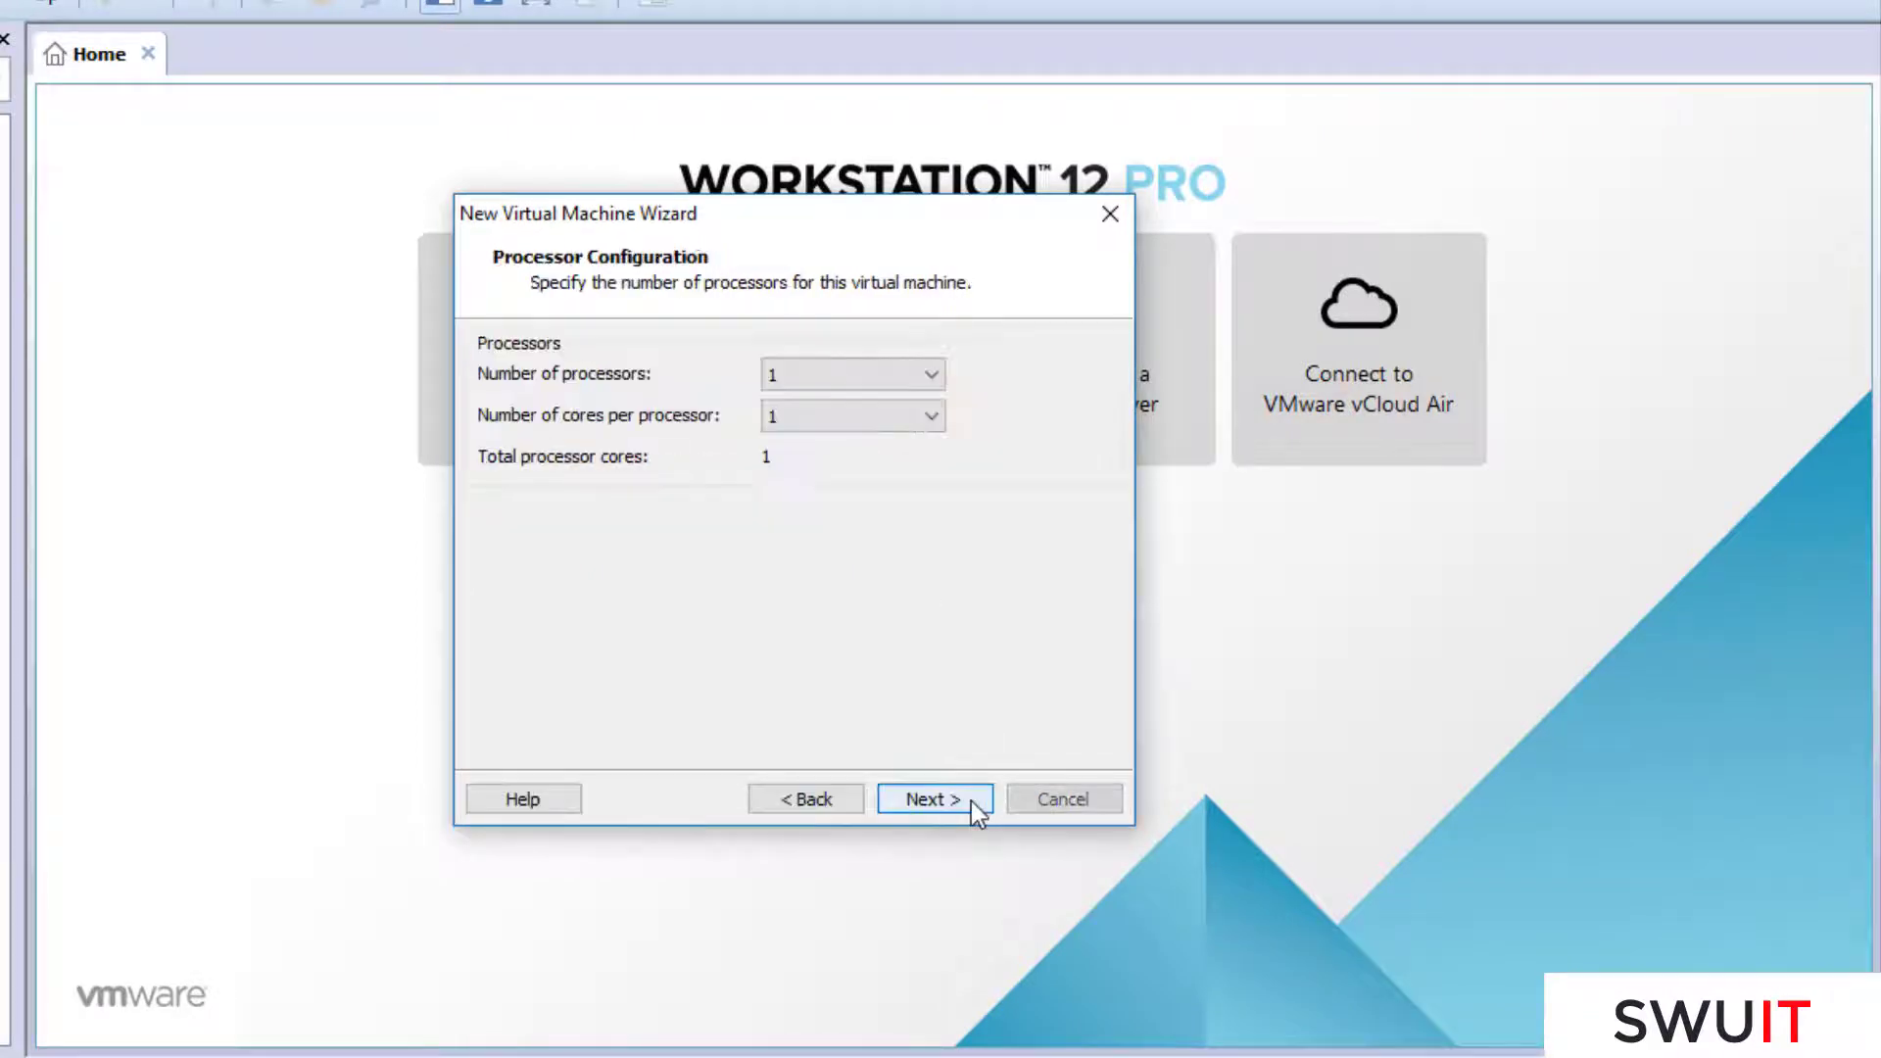
# - Keep one processor with one core and set memory to 700 MB
pyautogui.click(972, 801)
pyautogui.doubleClick(1009, 407)
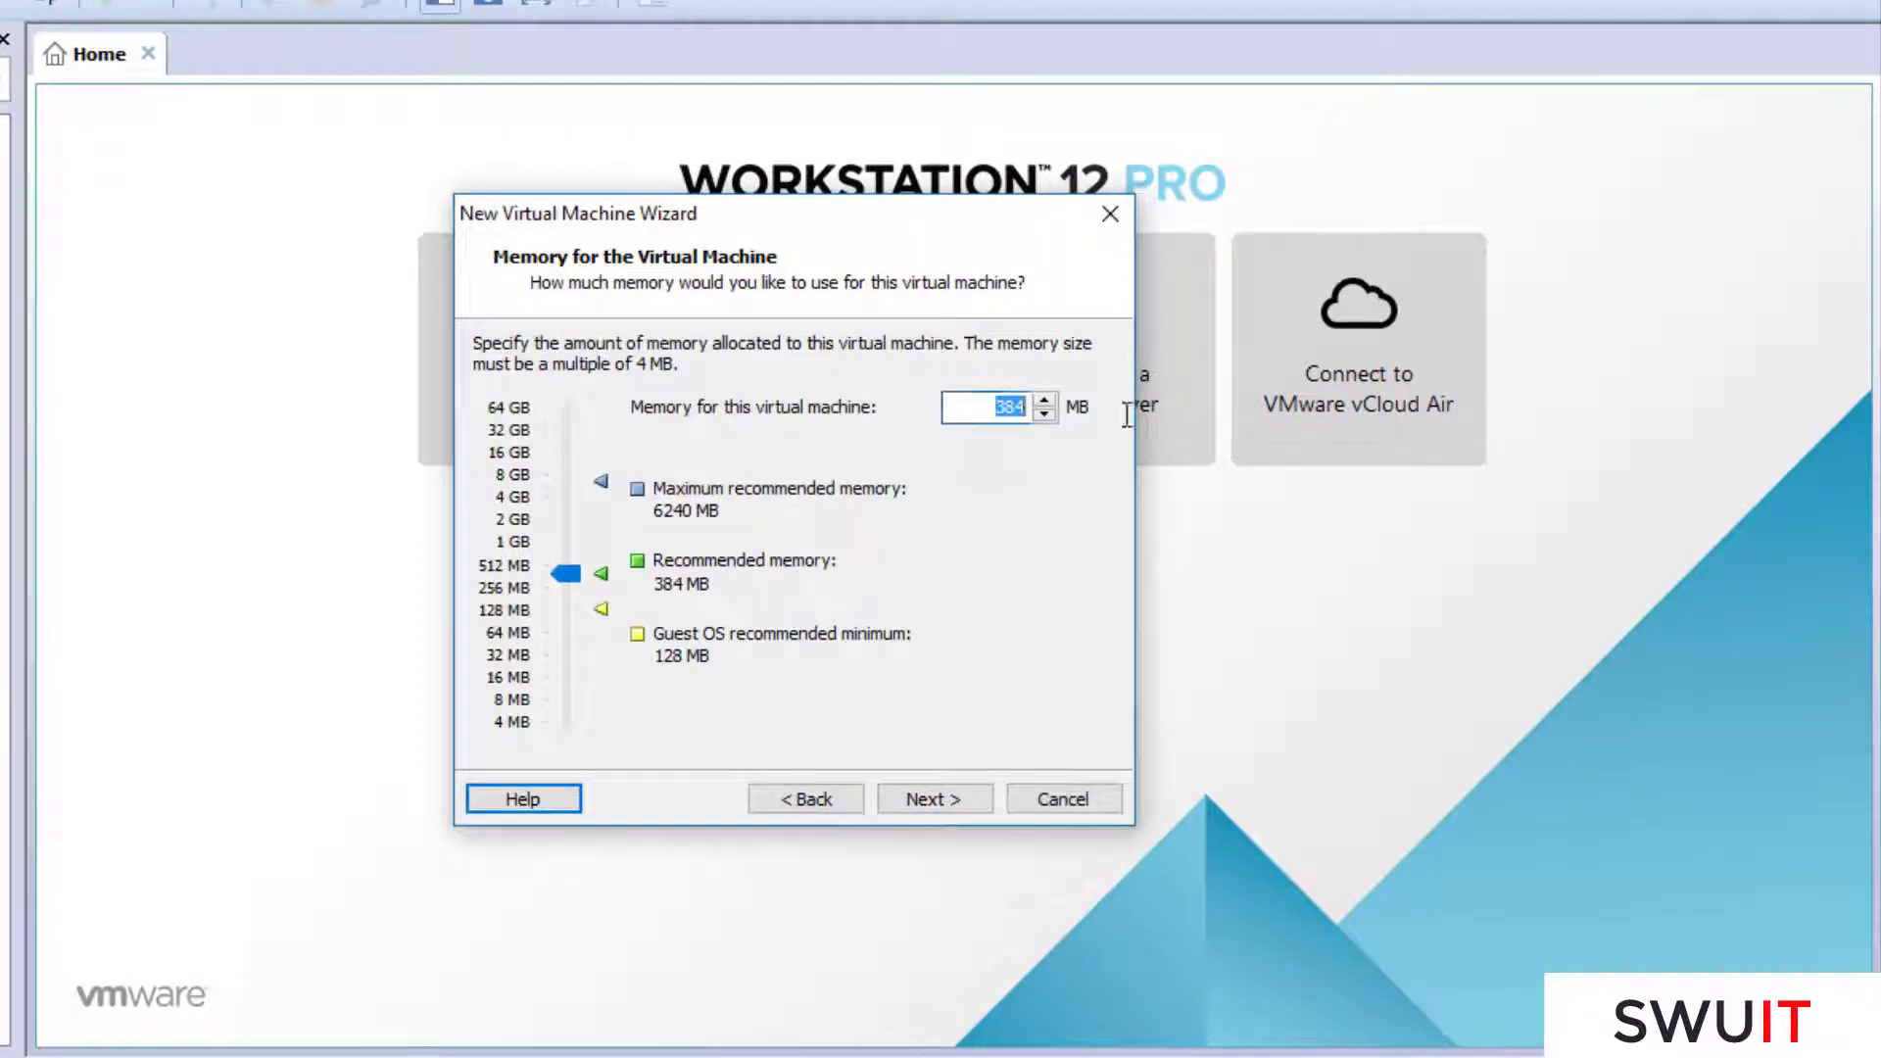
pyautogui.write('700')
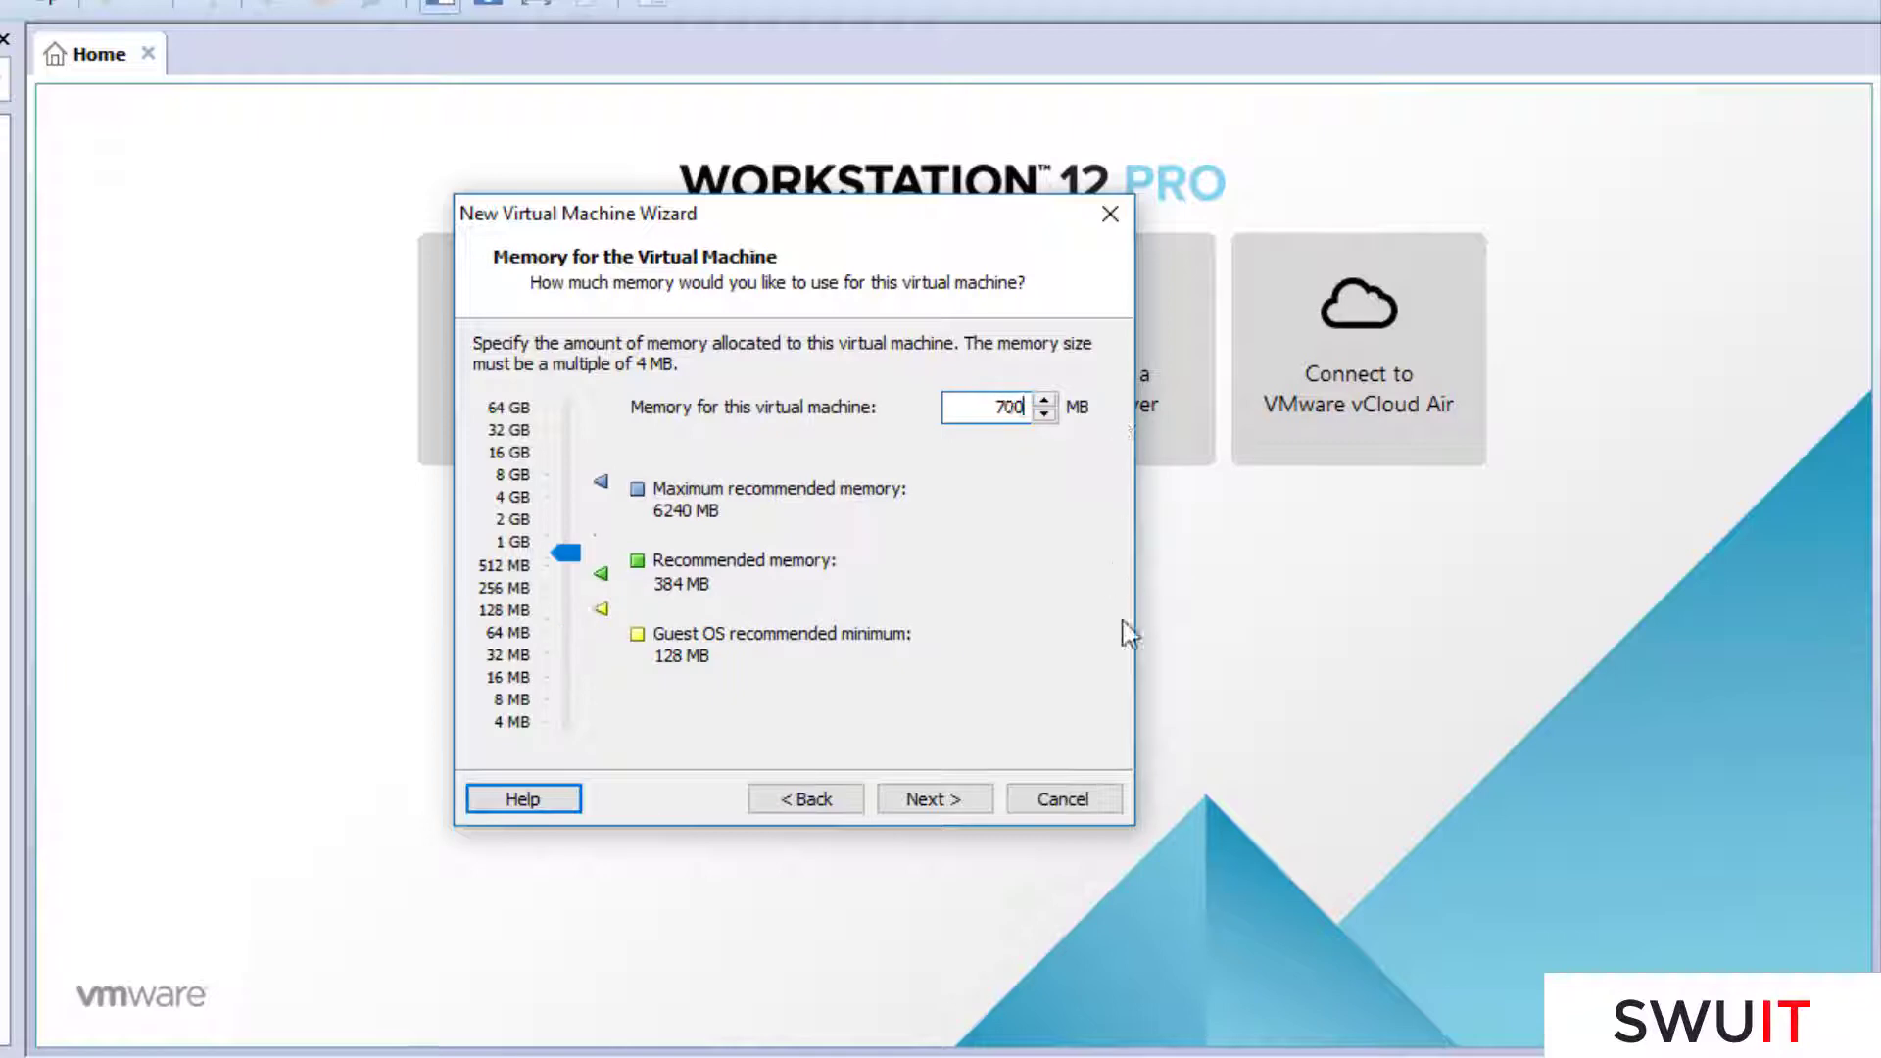
pyautogui.click(927, 798)
# - Accept default network, LSI Logic controller, and a new 40 GB split disk, then finish
pyautogui.click(927, 799)
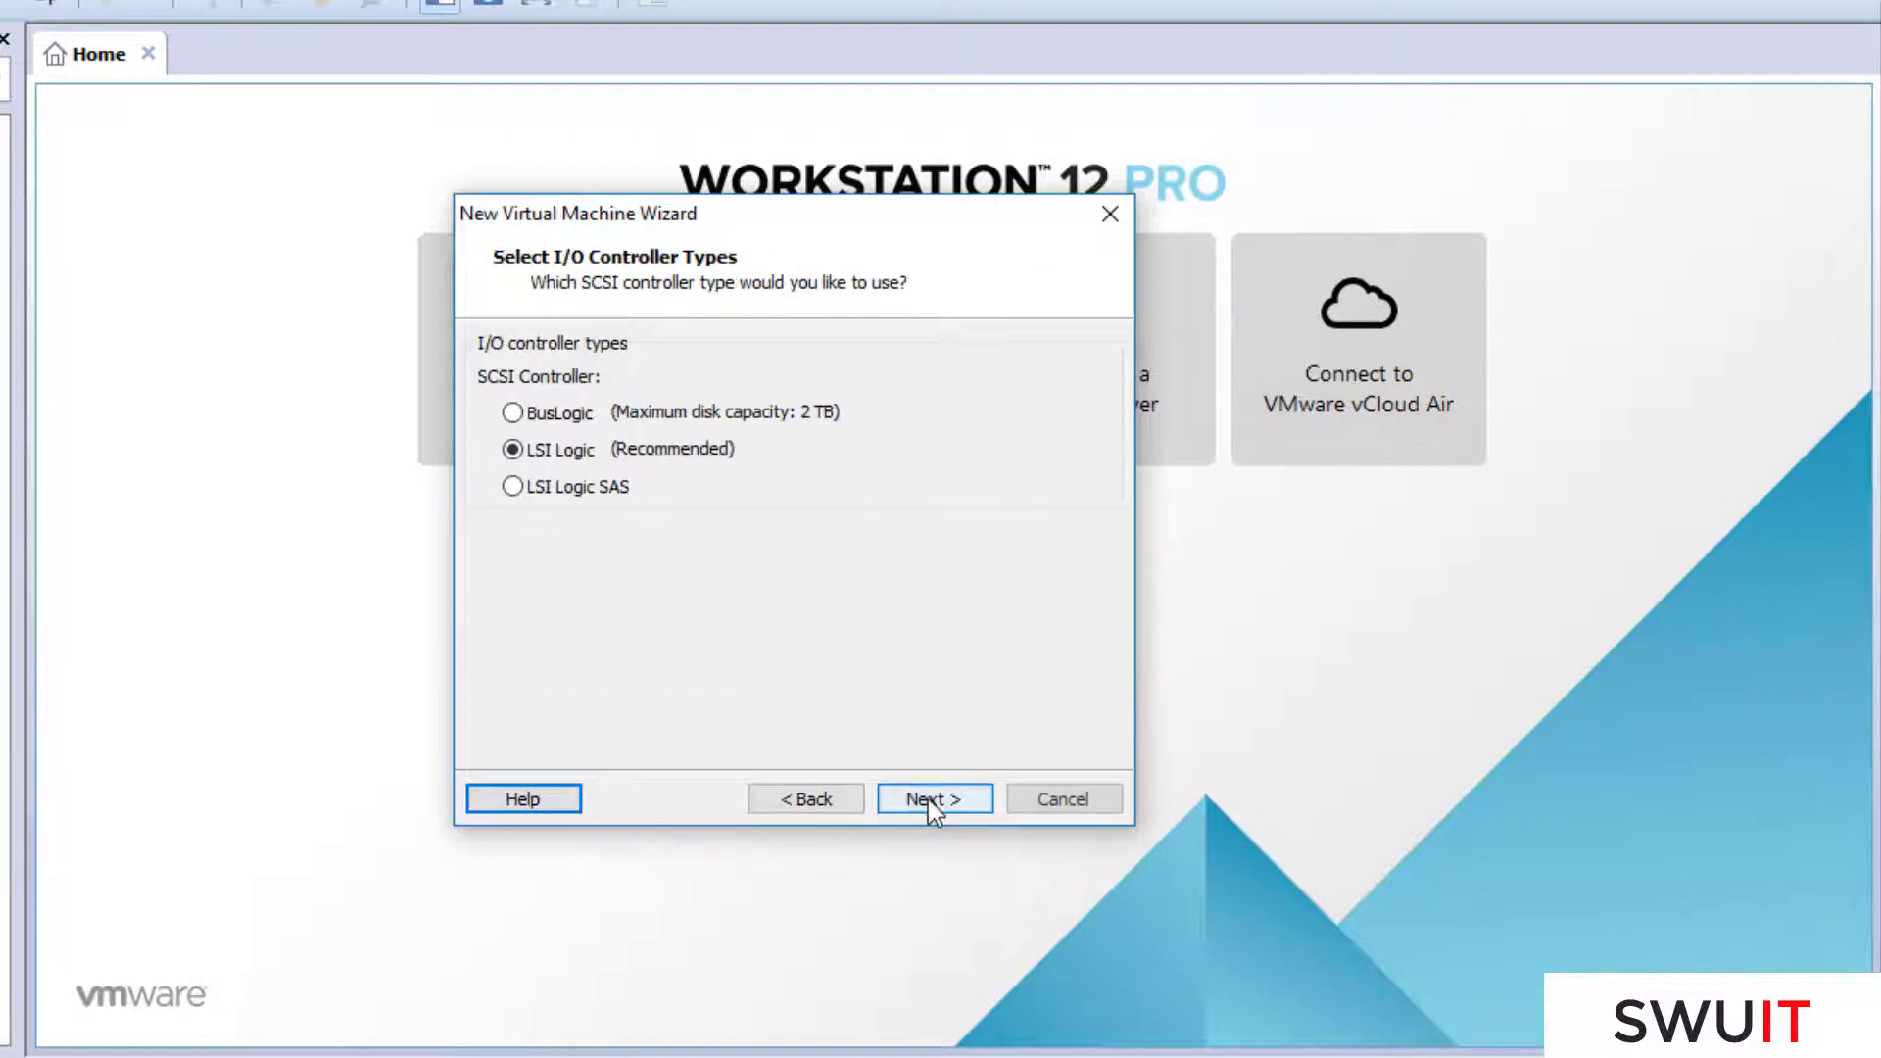
pyautogui.click(927, 799)
pyautogui.click(927, 802)
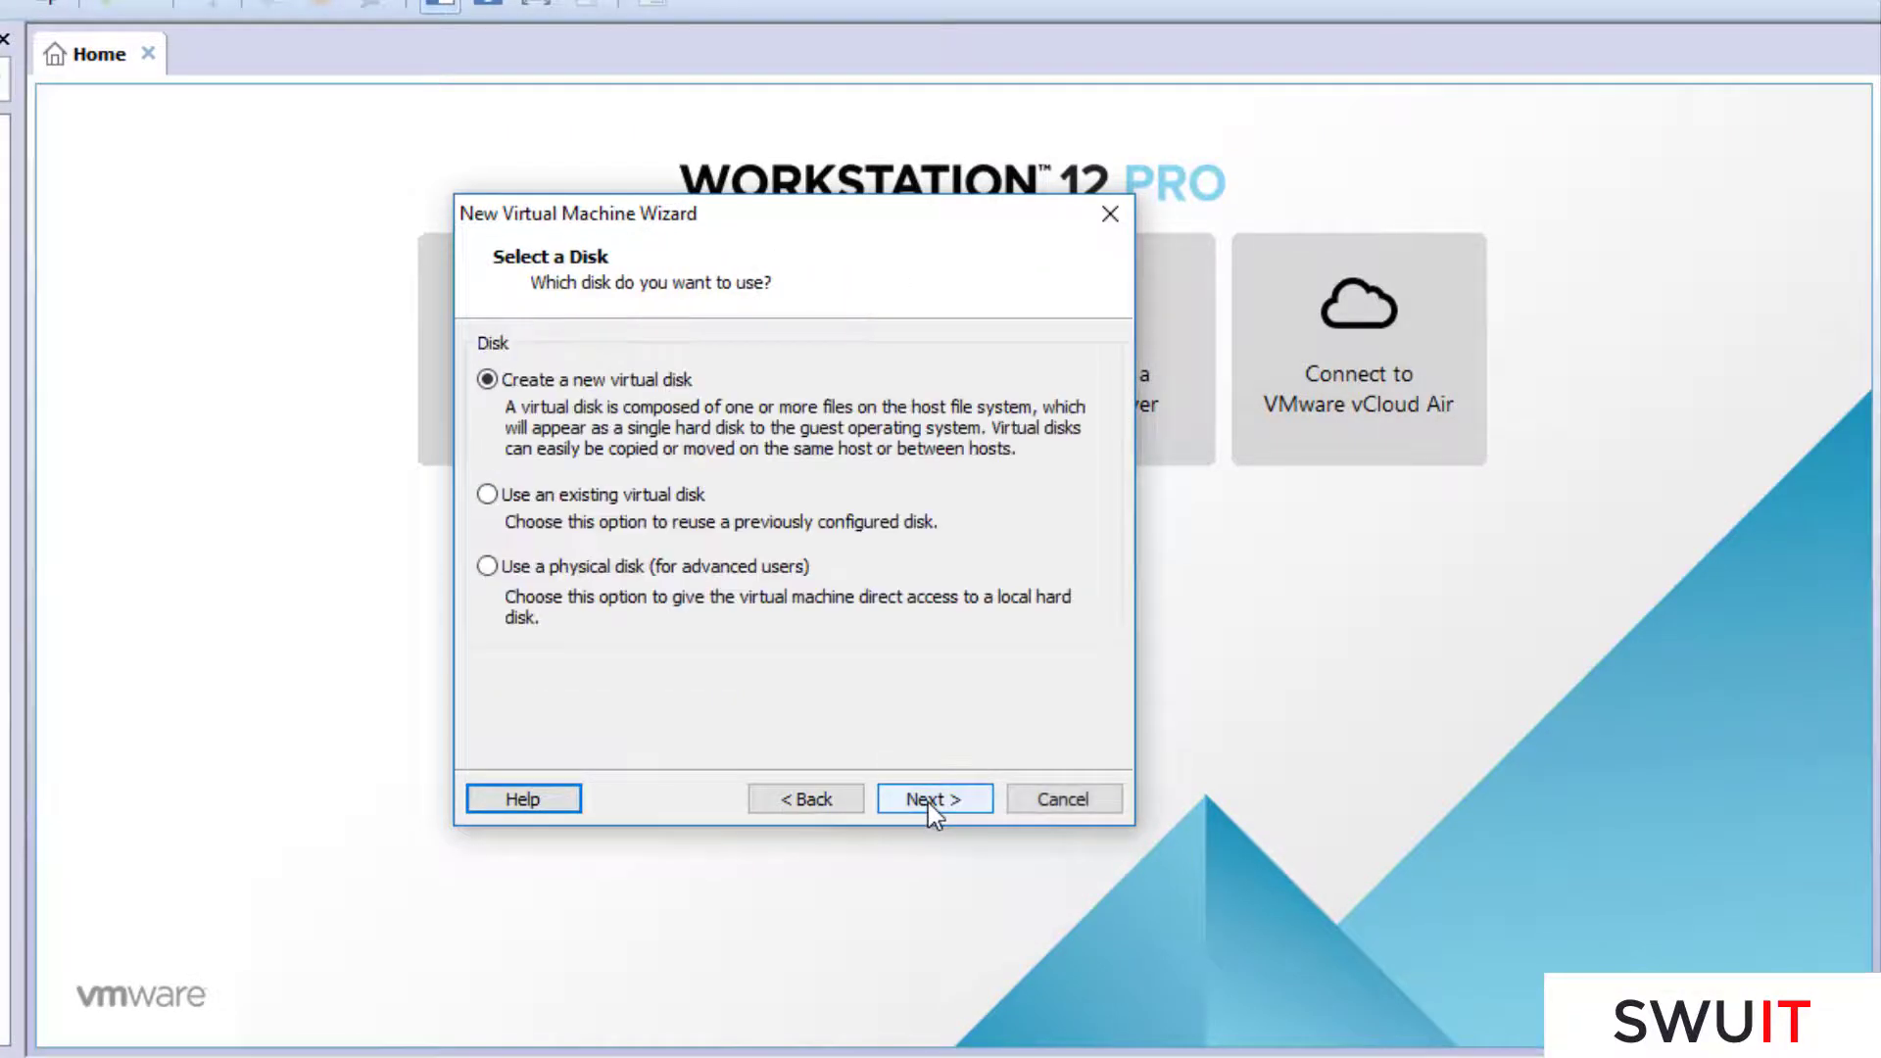
pyautogui.click(927, 803)
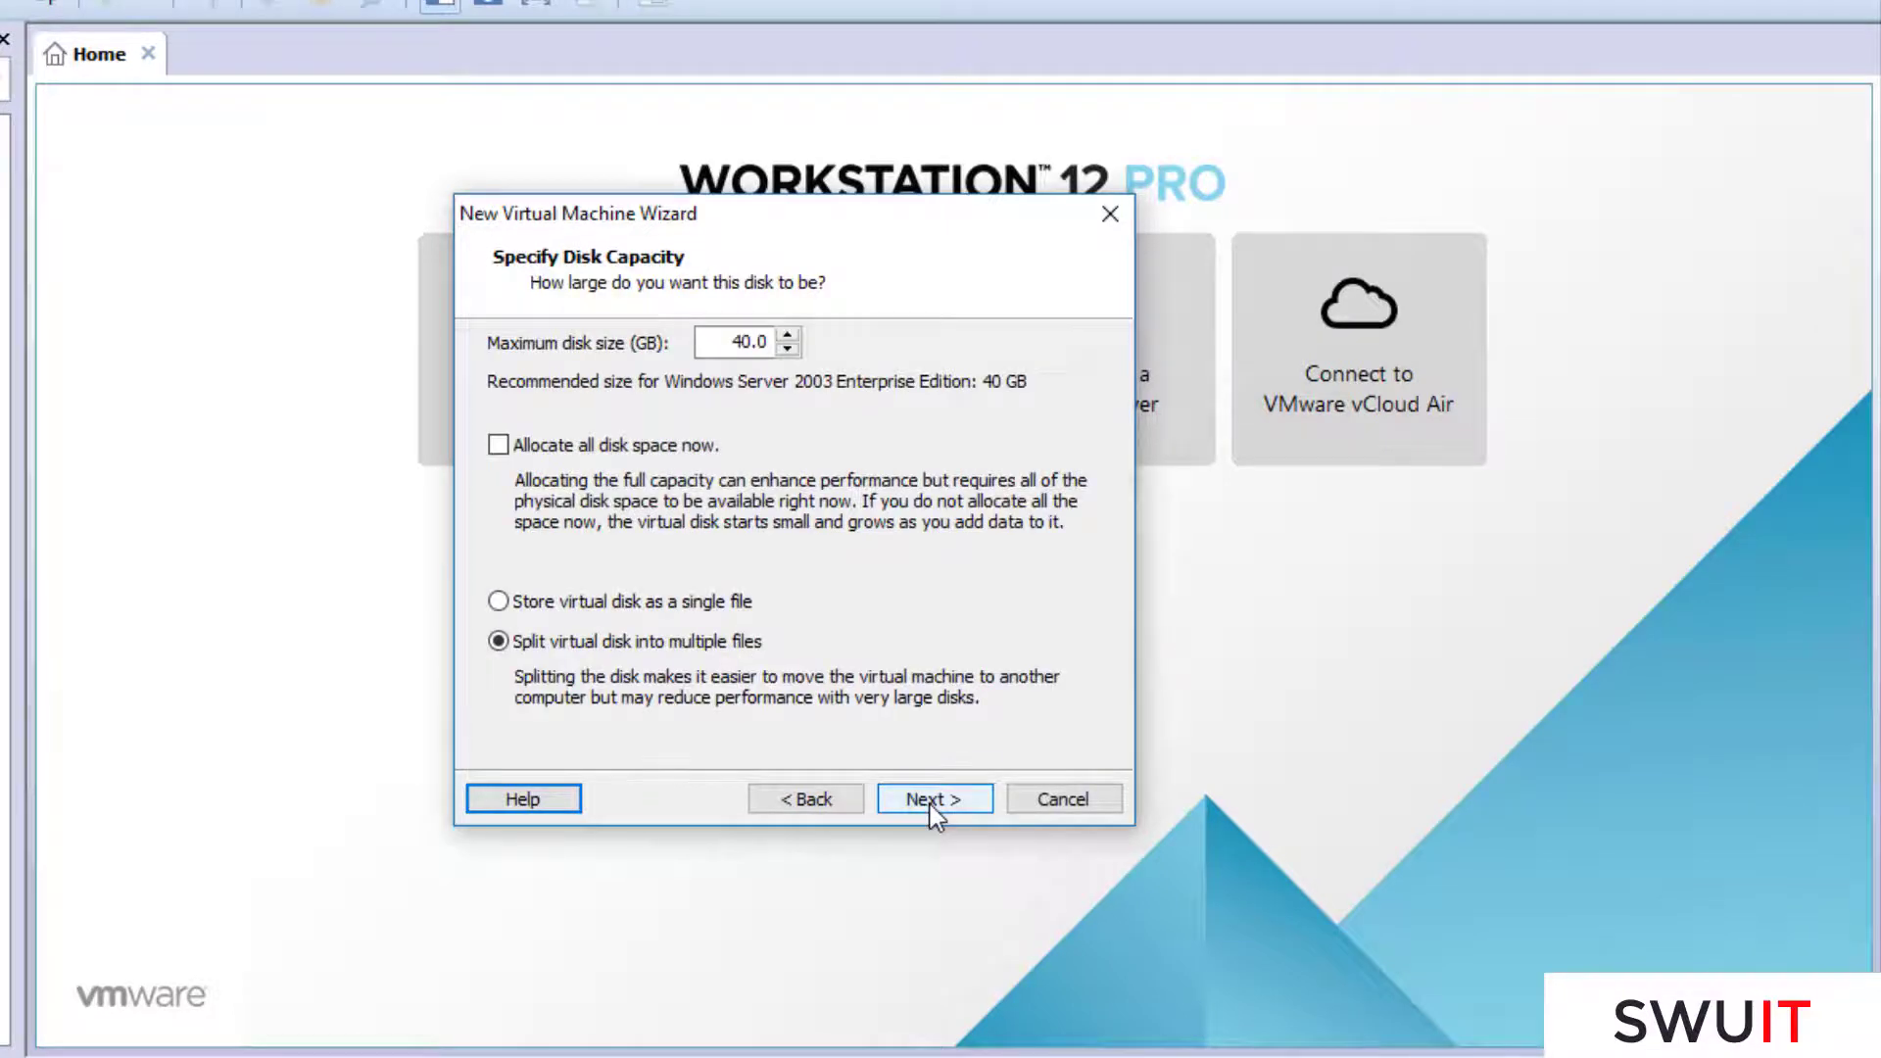
pyautogui.click(929, 805)
pyautogui.click(929, 805)
pyautogui.click(931, 805)
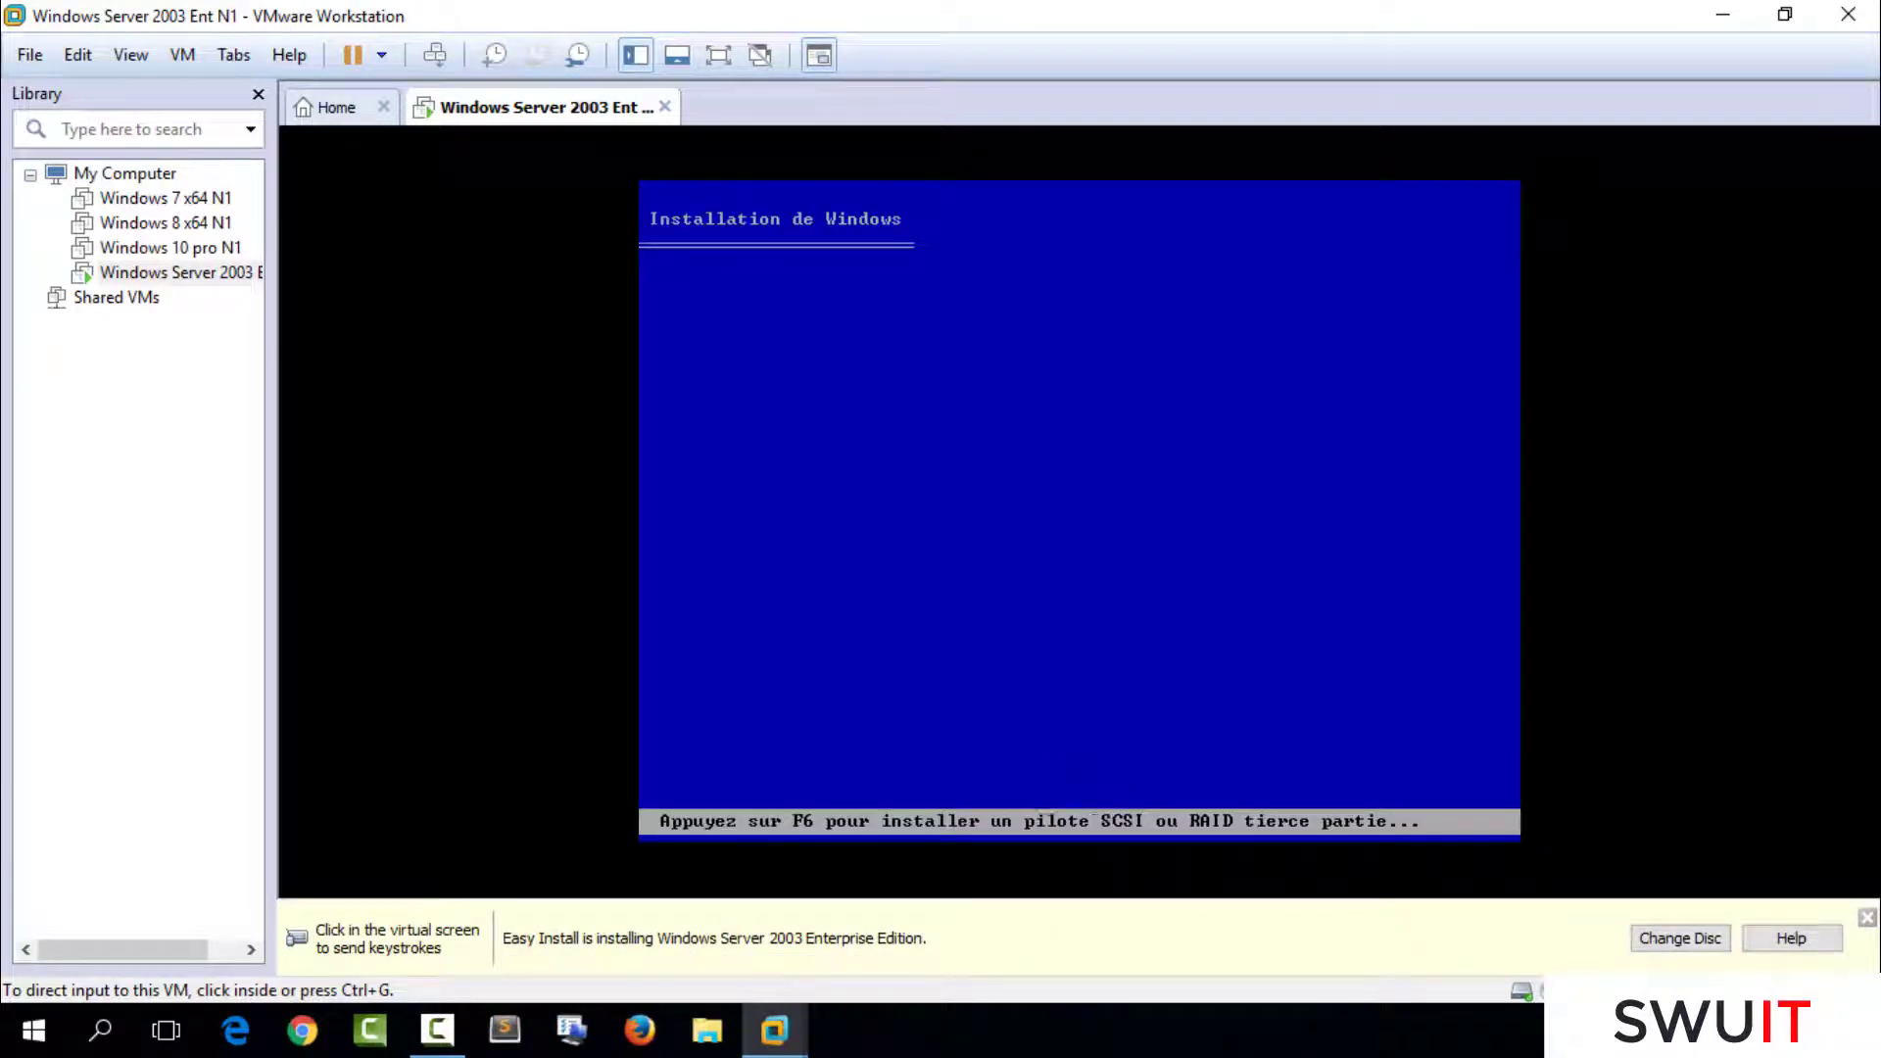
# - Dismiss the Easy Install notice and switch the VM to full-screen view
pyautogui.click(1868, 919)
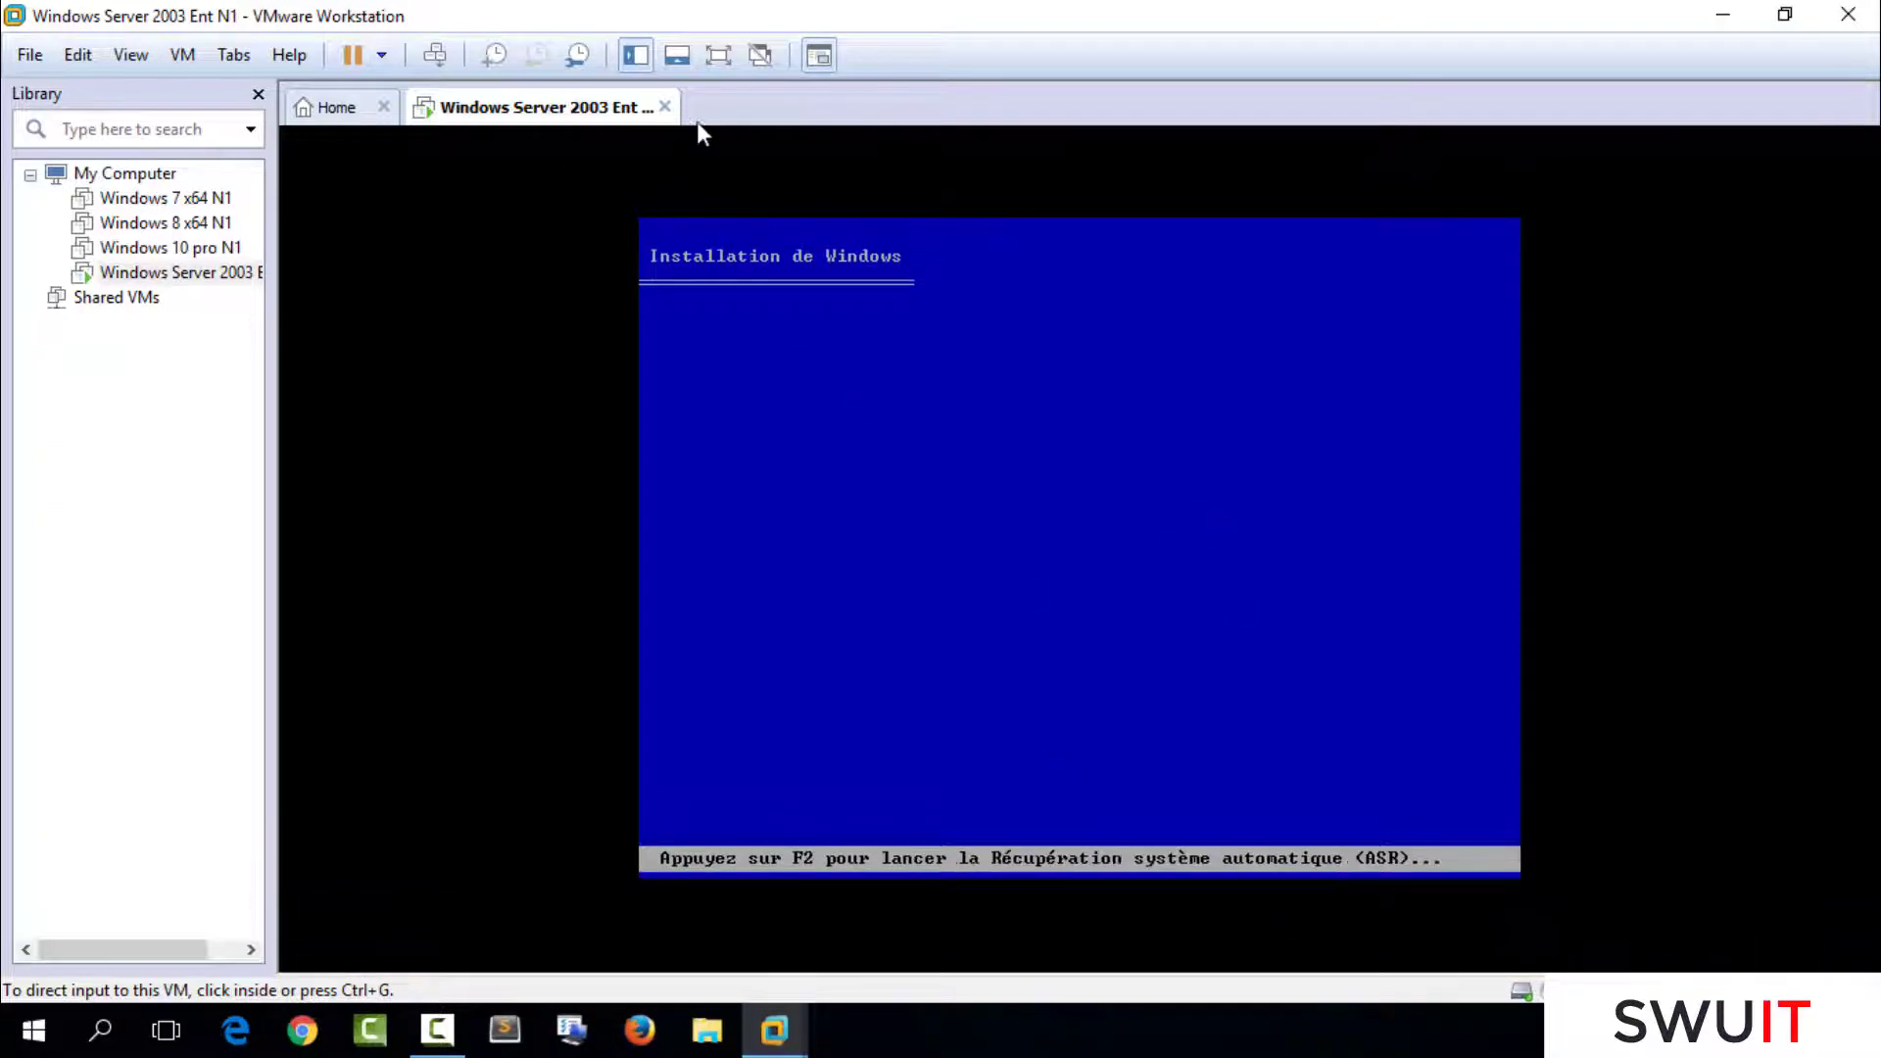
pyautogui.click(715, 57)
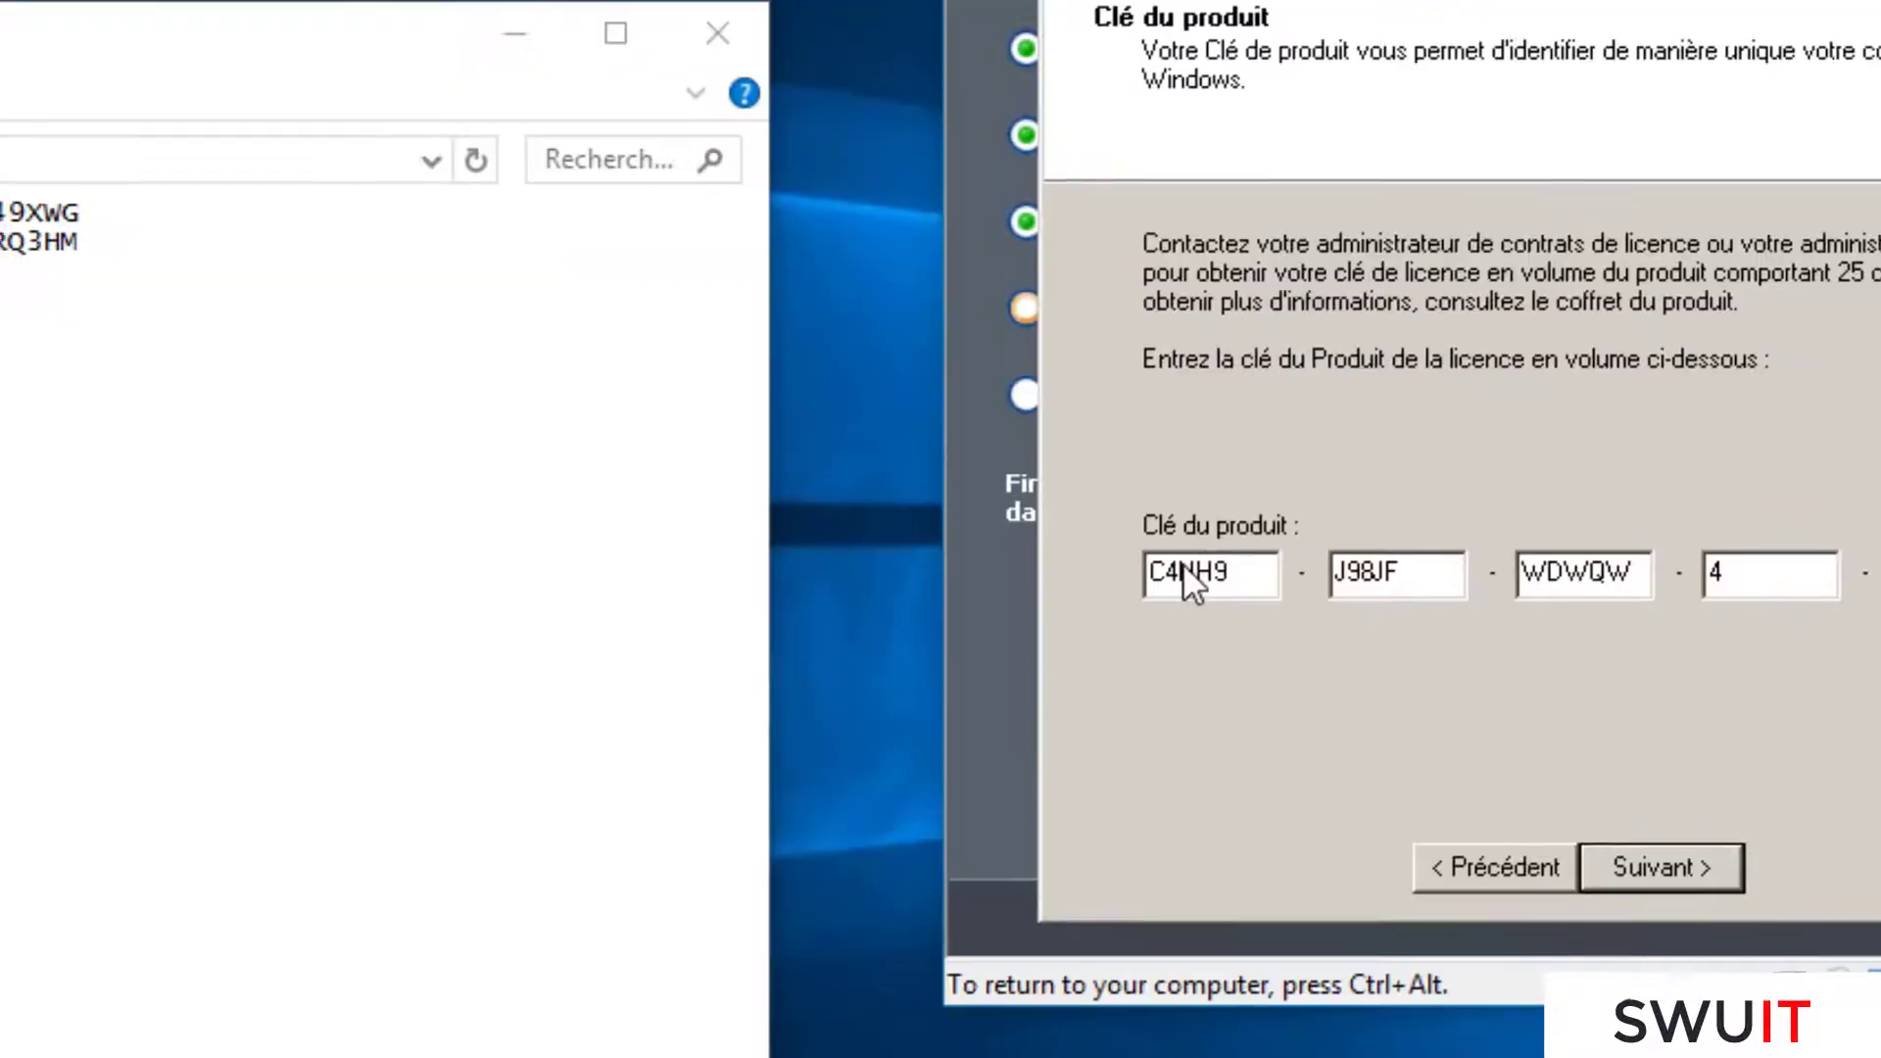
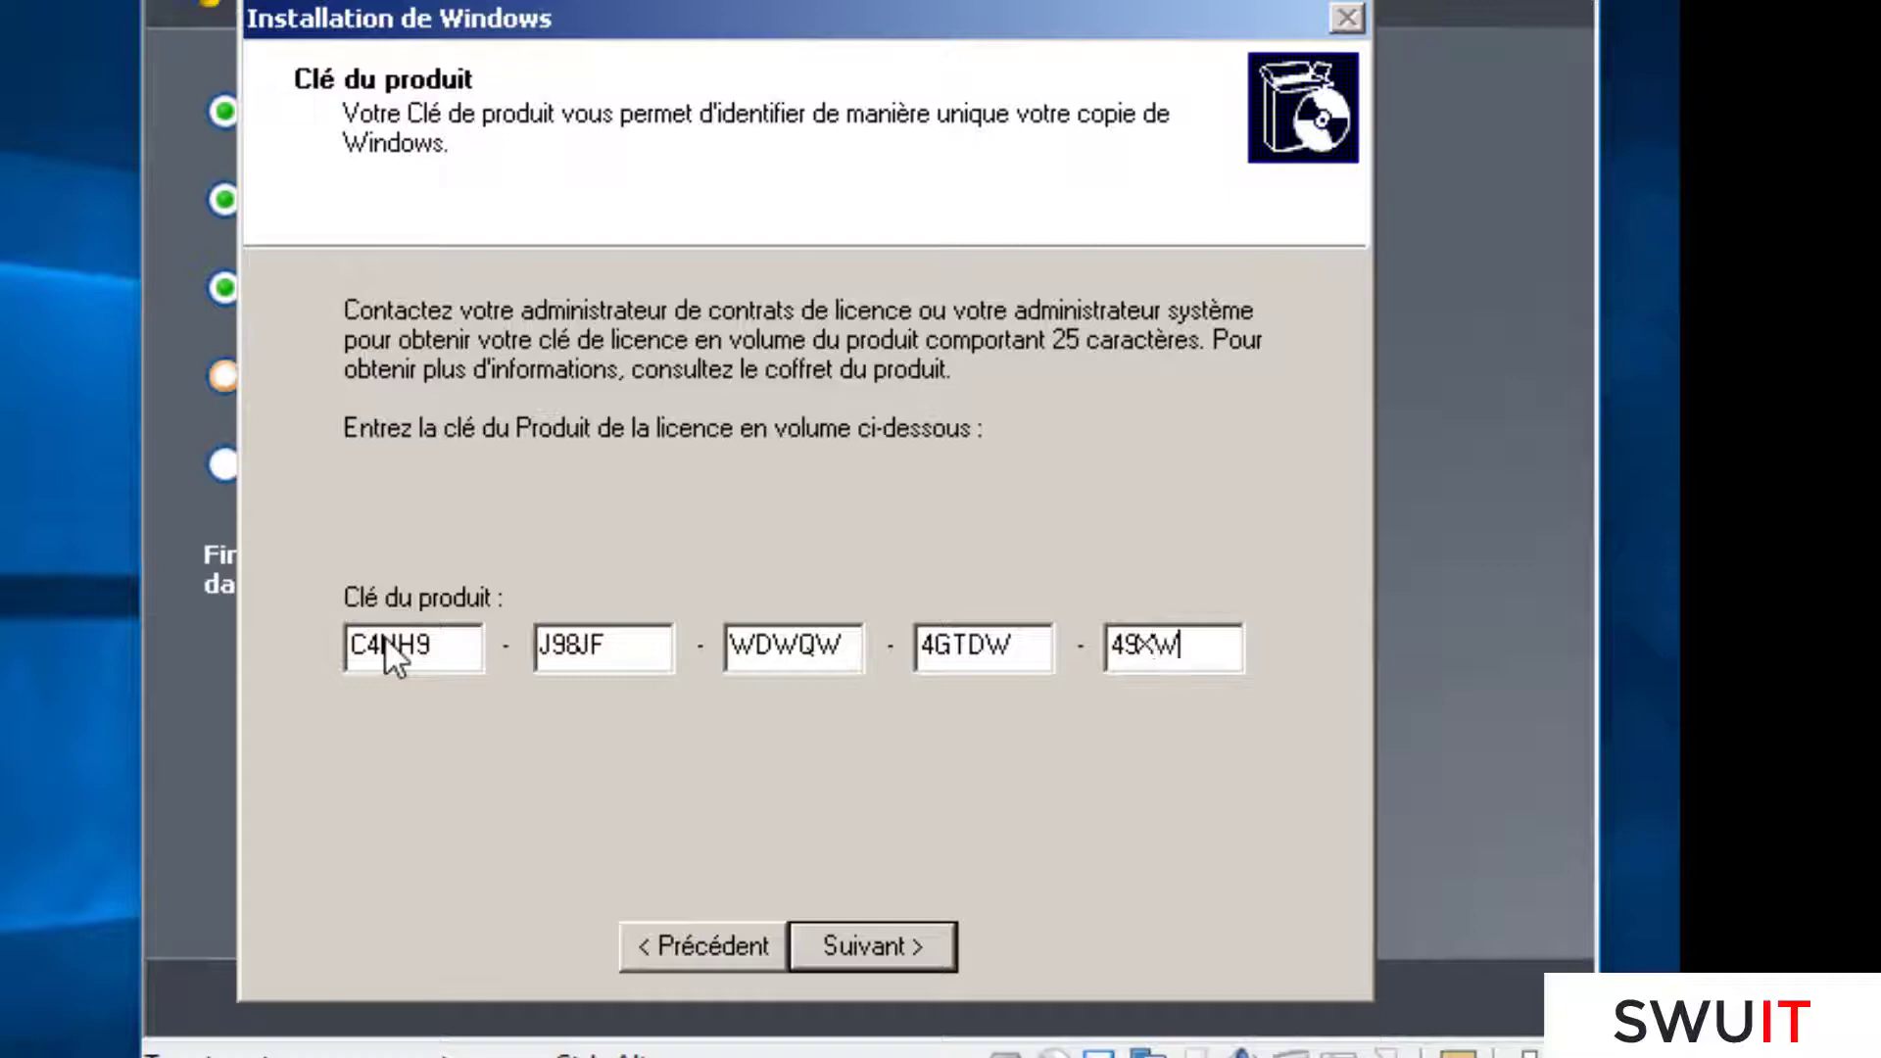
# - Enter the volume licence product key and let Windows setup run to completion
pyautogui.click(844, 946)
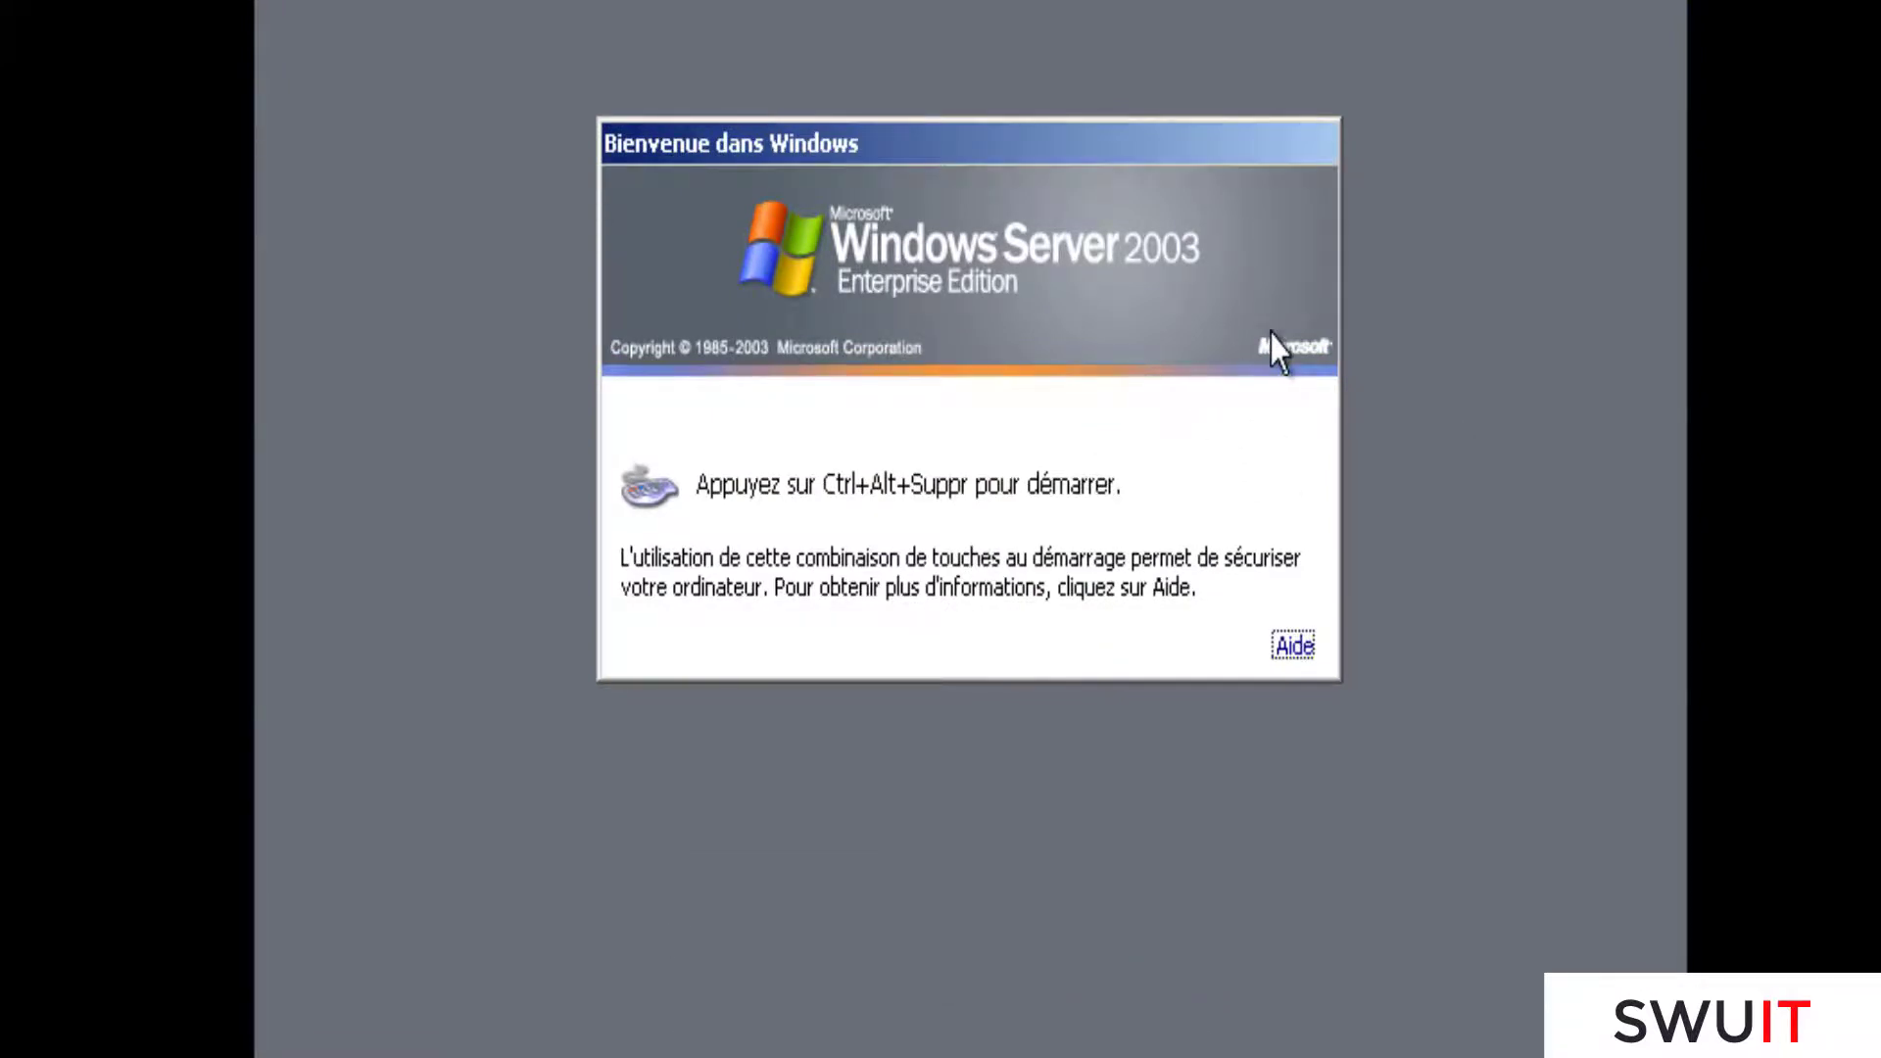
# - Log on as Administrateur with a blank password using Ctrl+Alt+Del
pyautogui.hotkey('ctrl', 'alt', 'Delete')
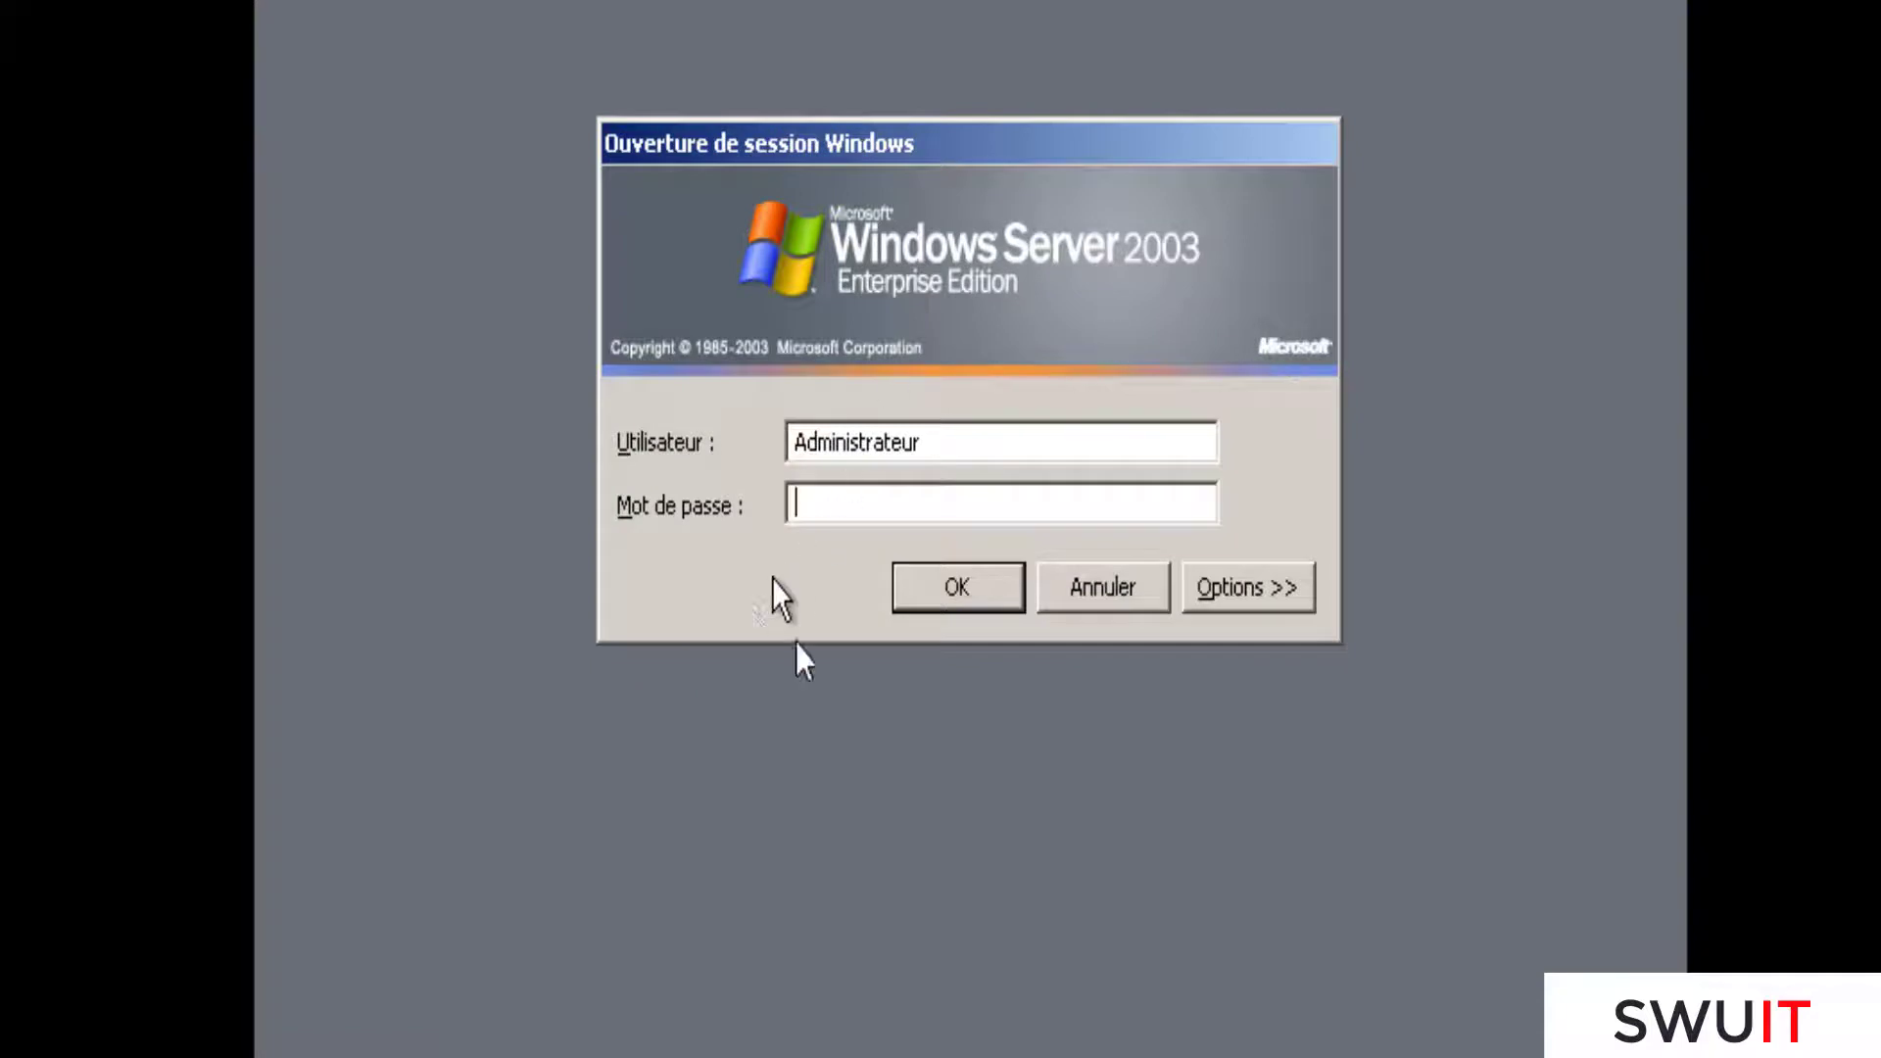
pyautogui.click(931, 604)
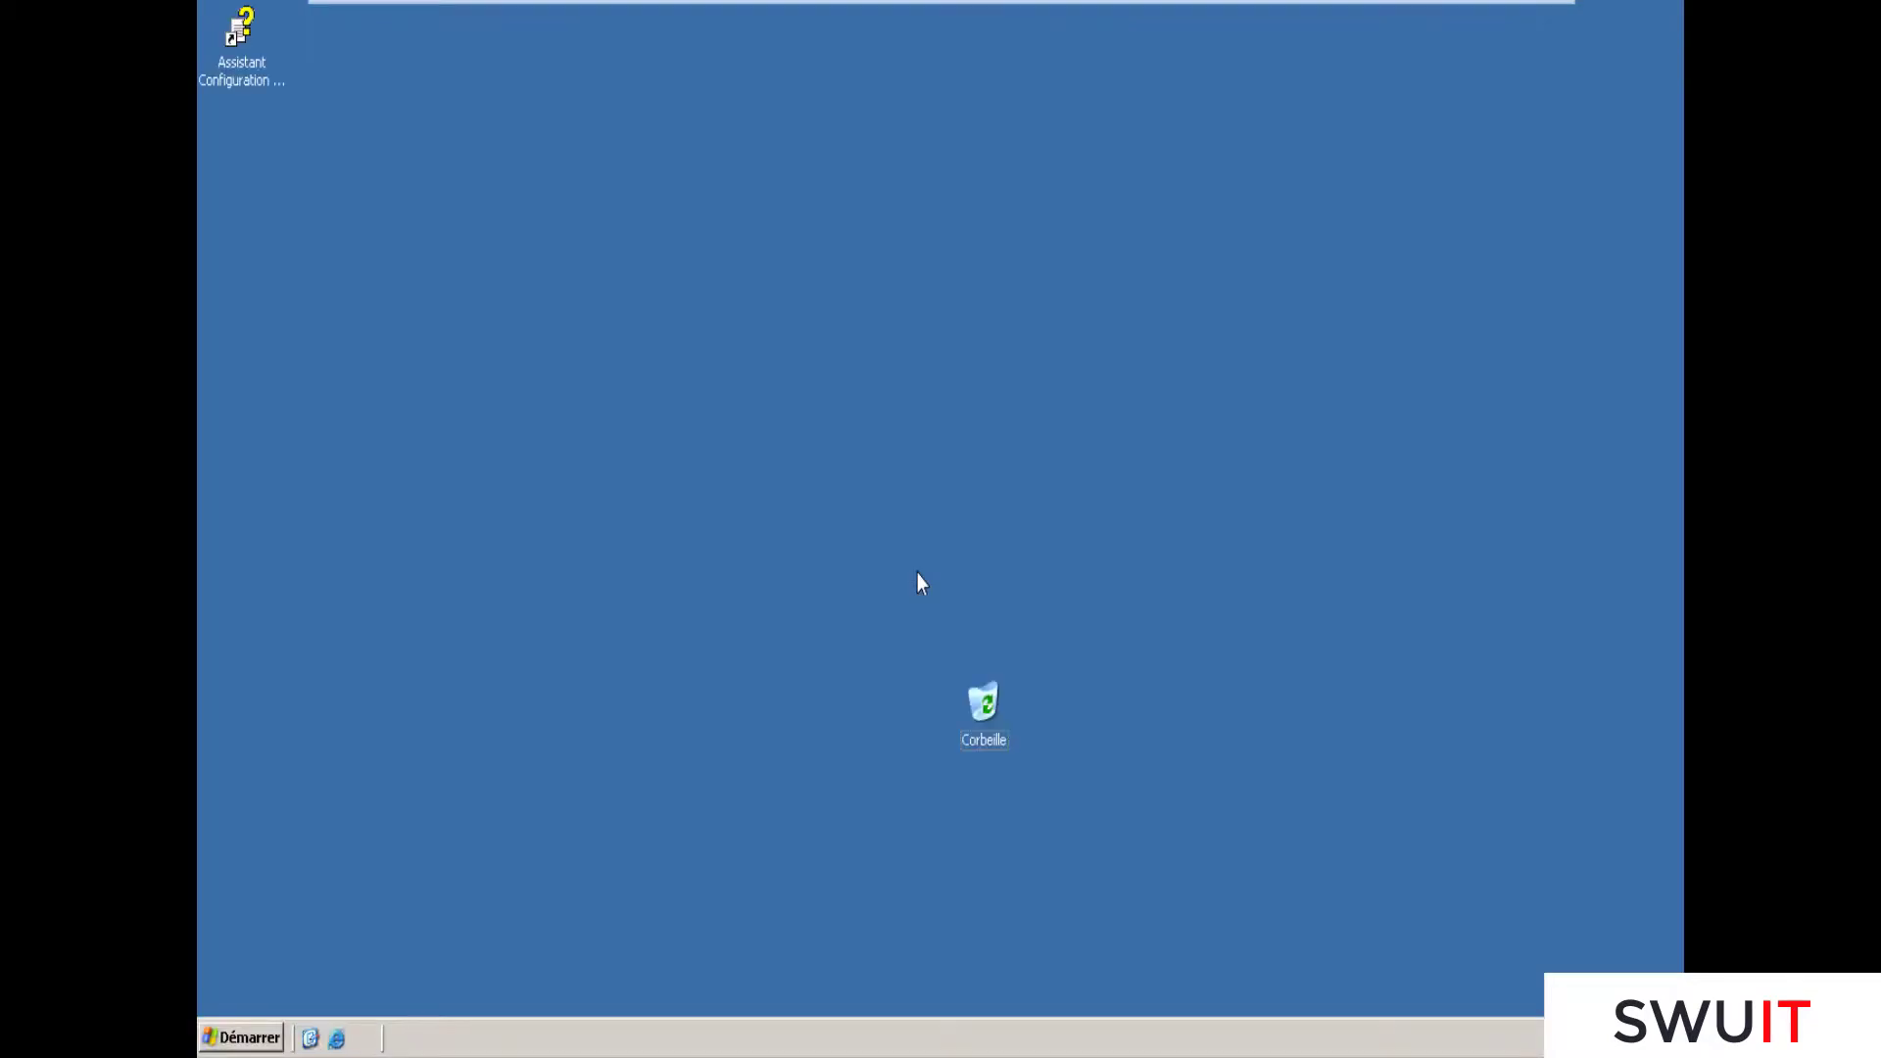
# - Launch Gestion de l'ordinateur from Outils d'administration in the Start menu
pyautogui.click(240, 1037)
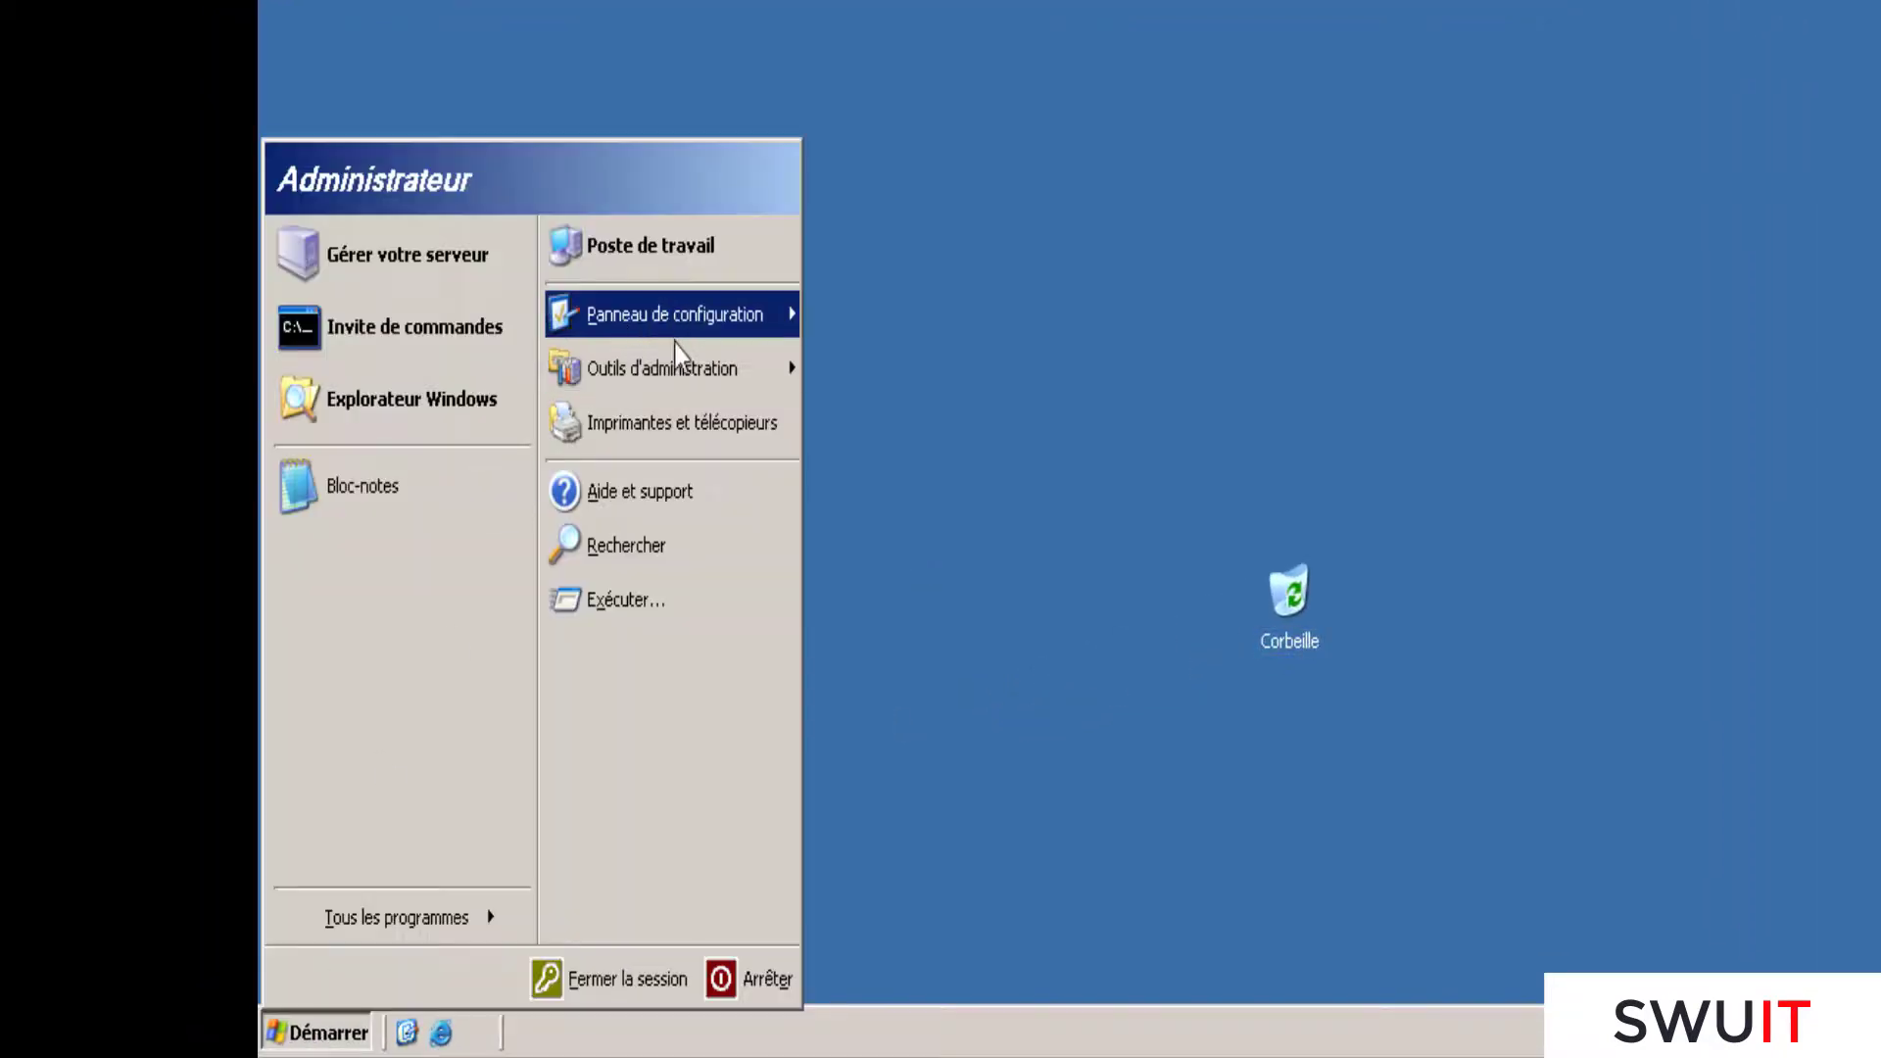
pyautogui.moveTo(684, 378)
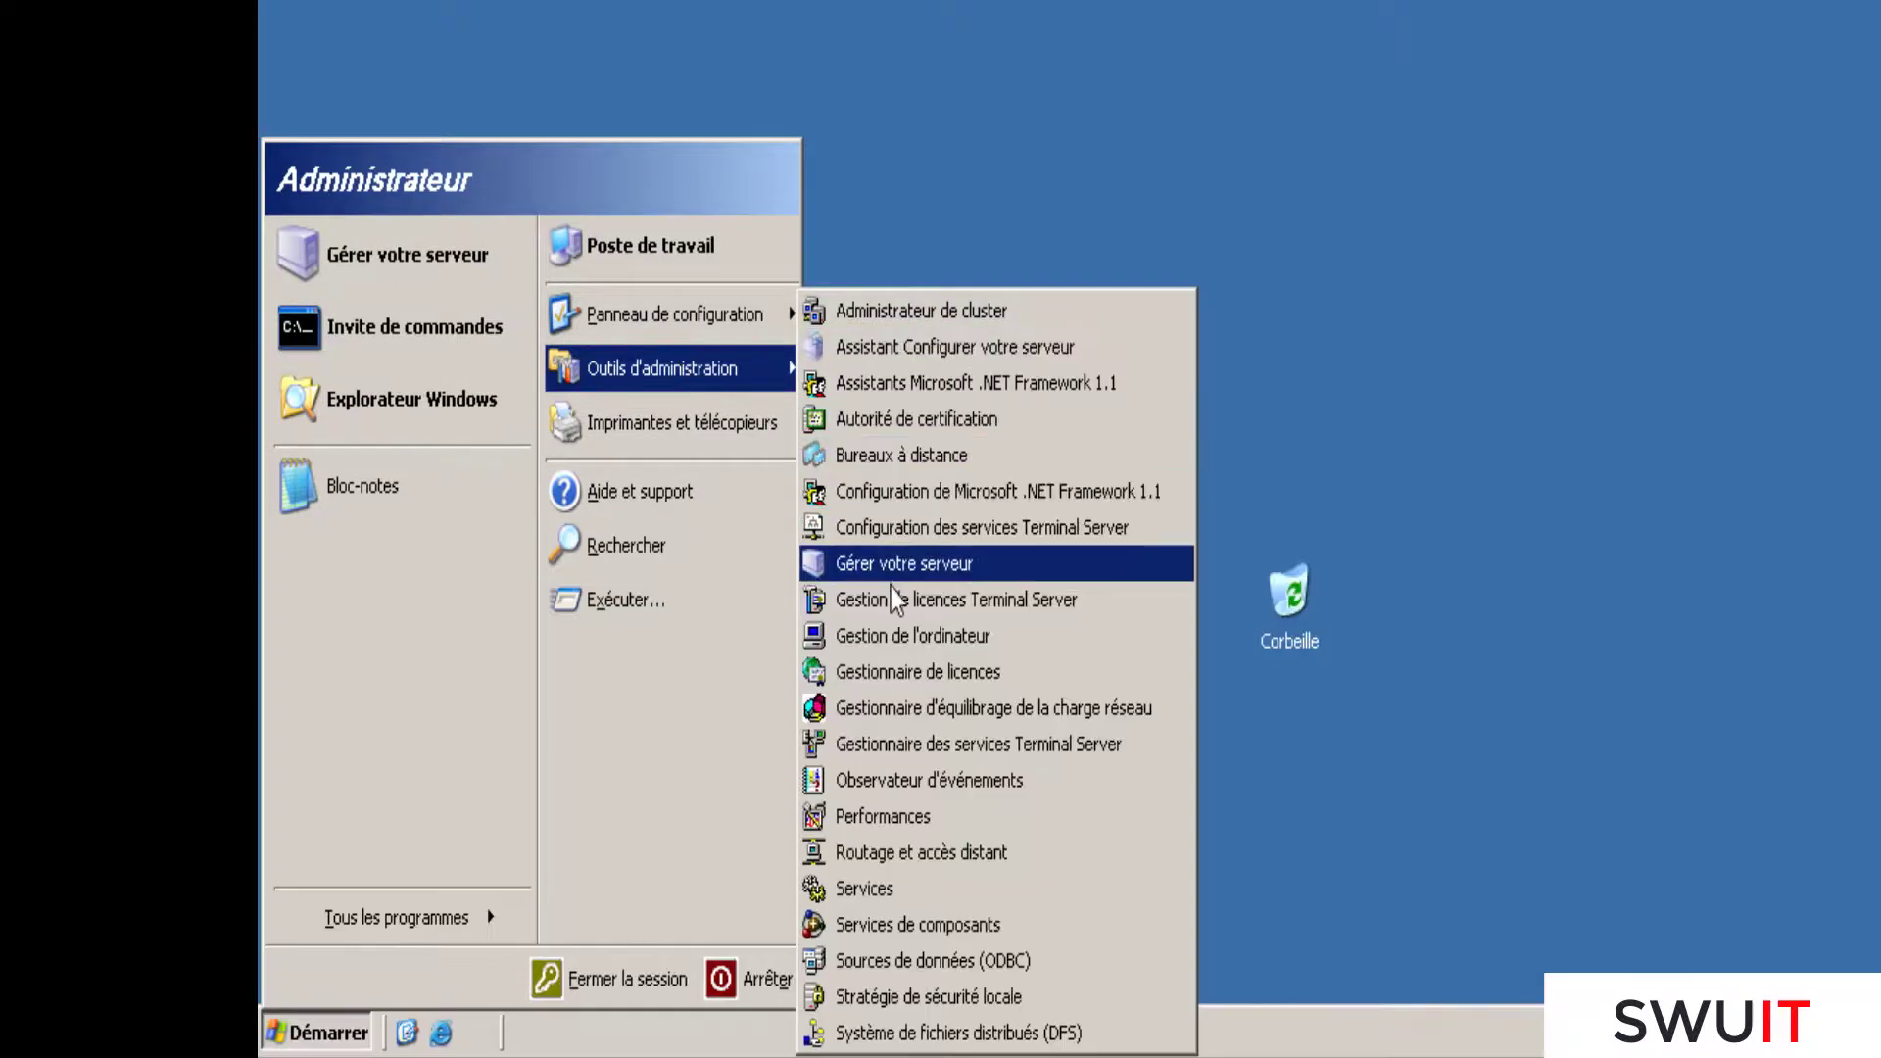
pyautogui.click(909, 642)
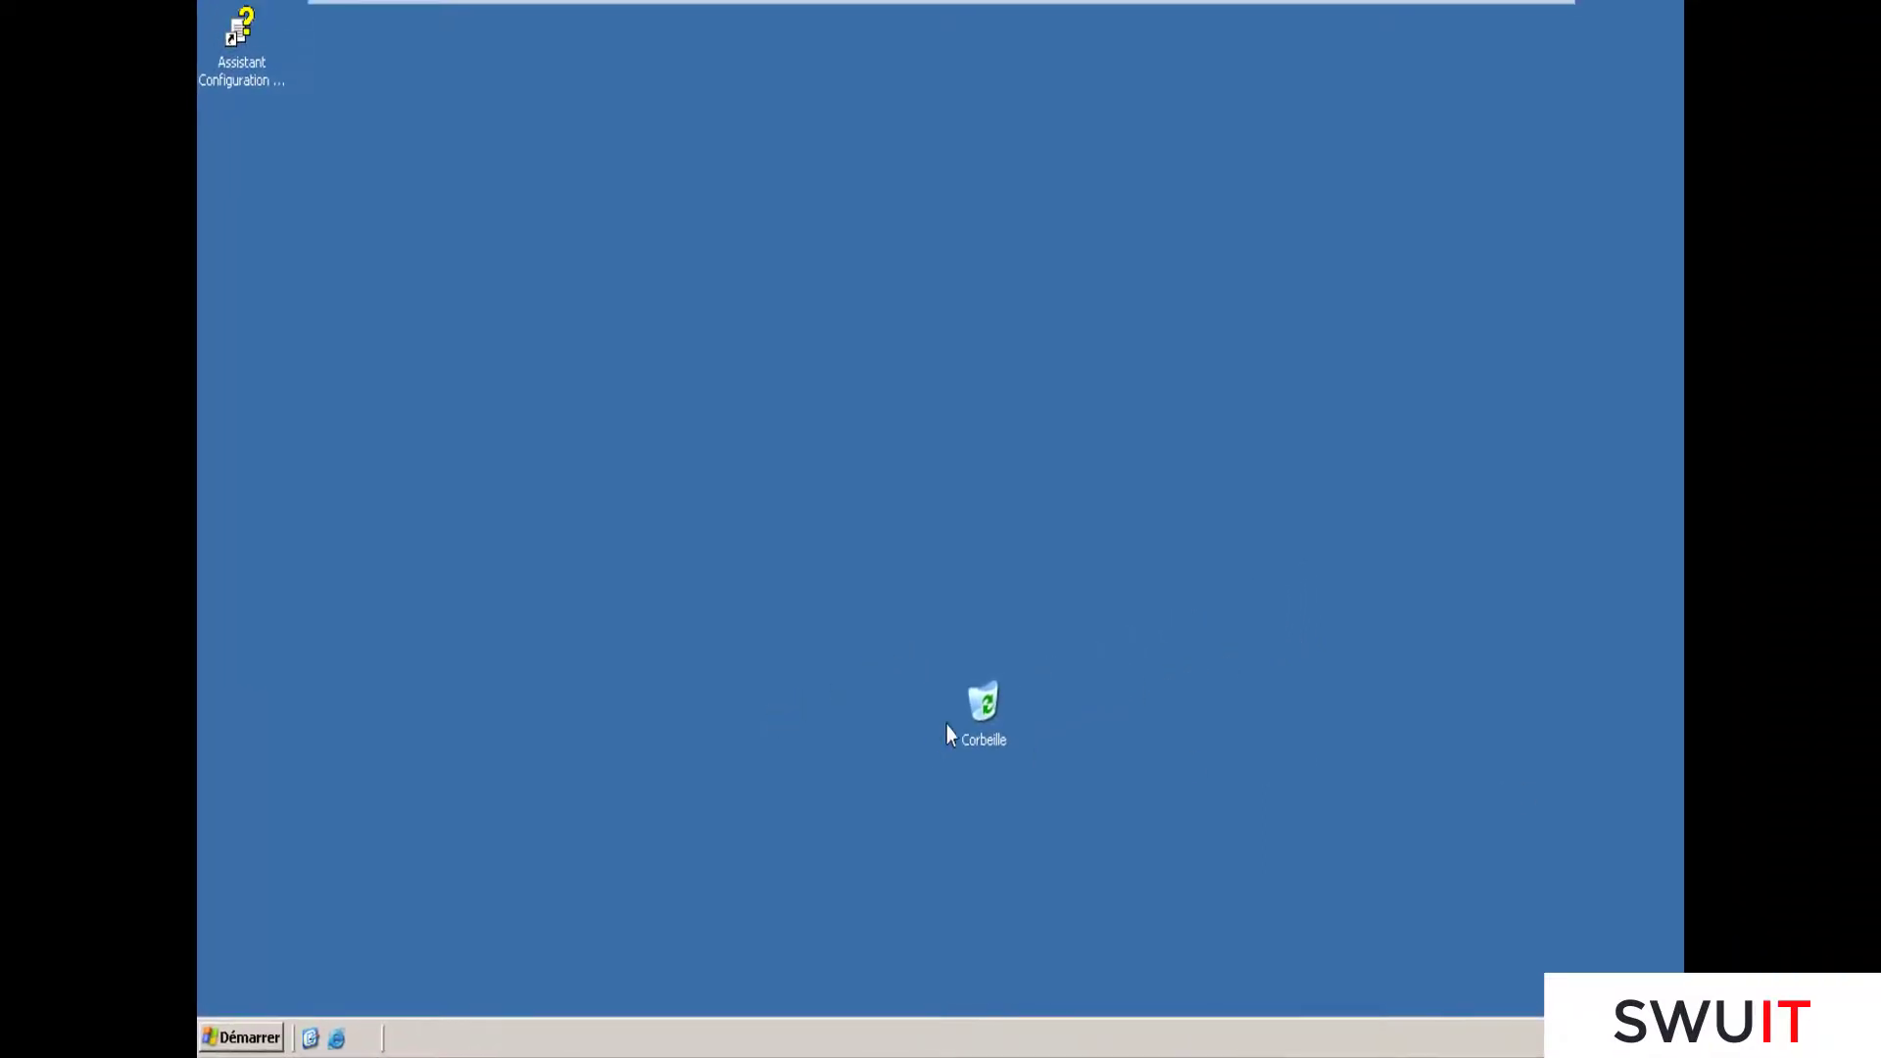
# - Move the Recycle Bin to the bottom-right corner and close the security updates page
pyautogui.moveTo(984, 703); pyautogui.dragTo(1633, 931)
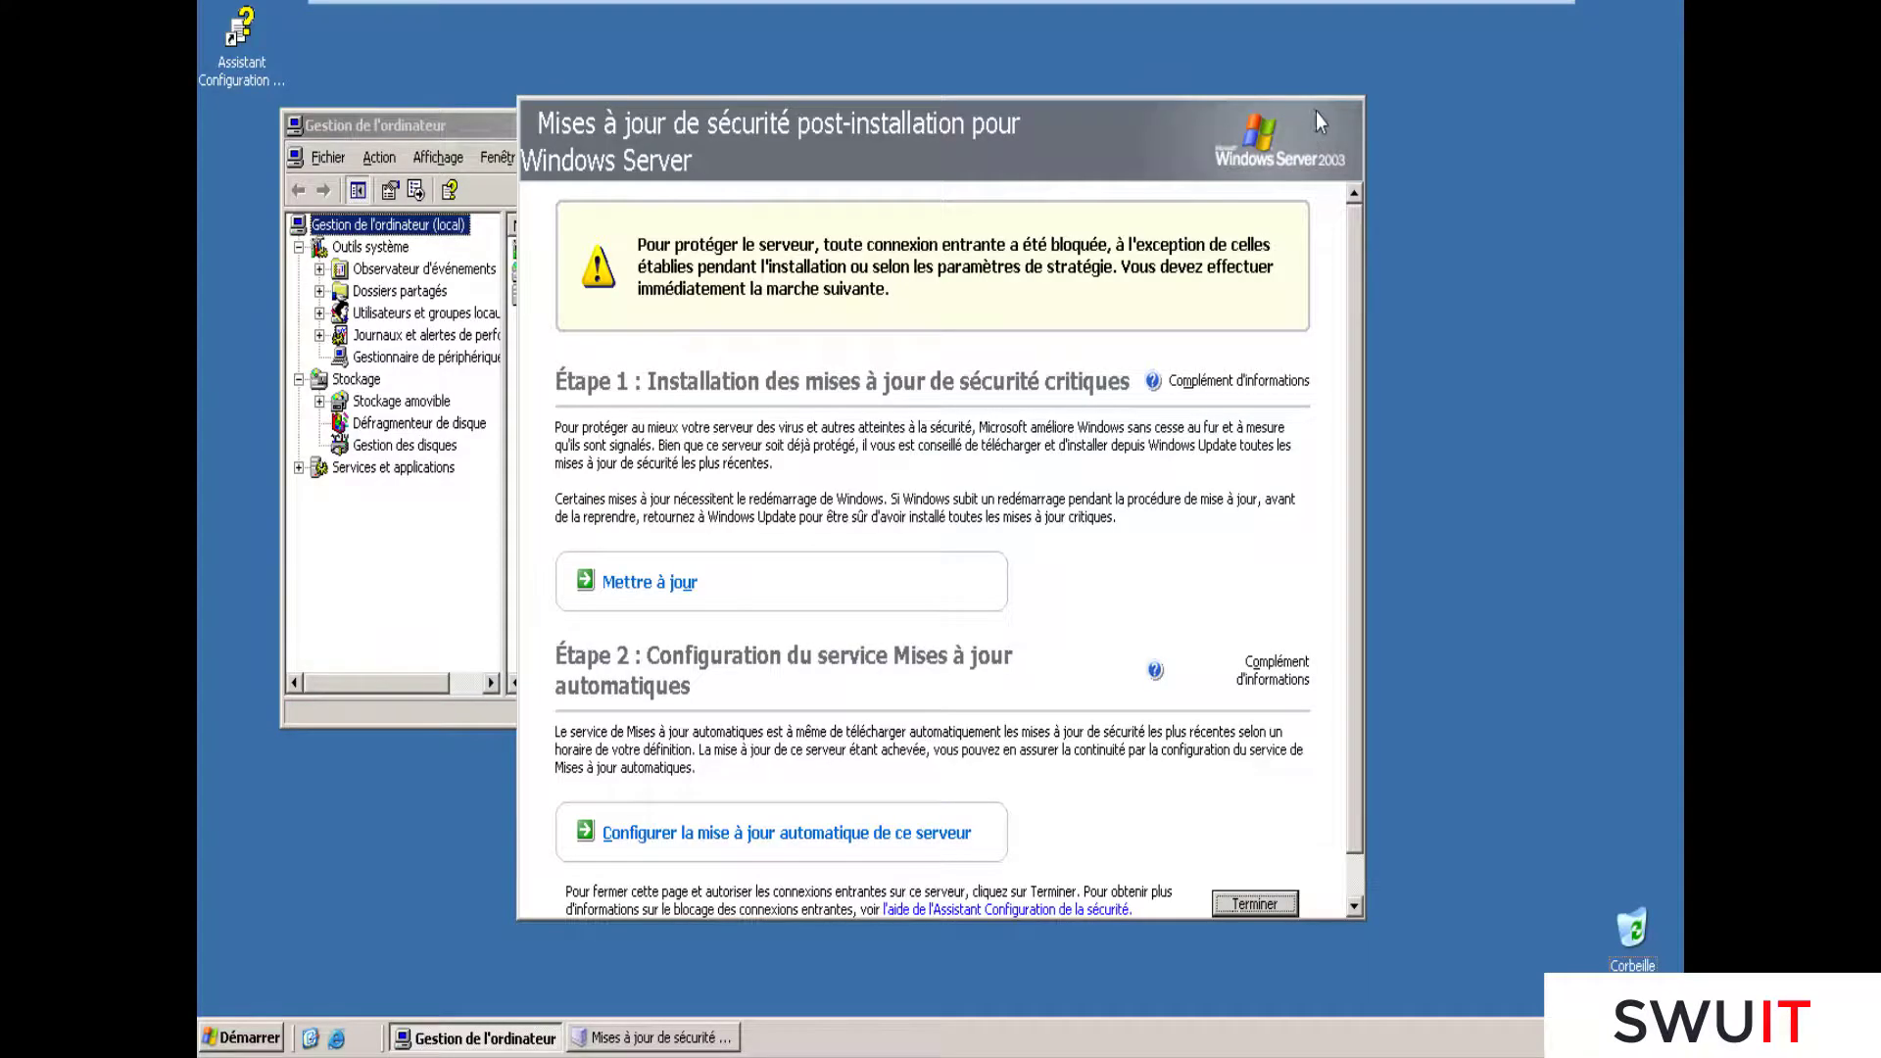
pyautogui.click(1263, 912)
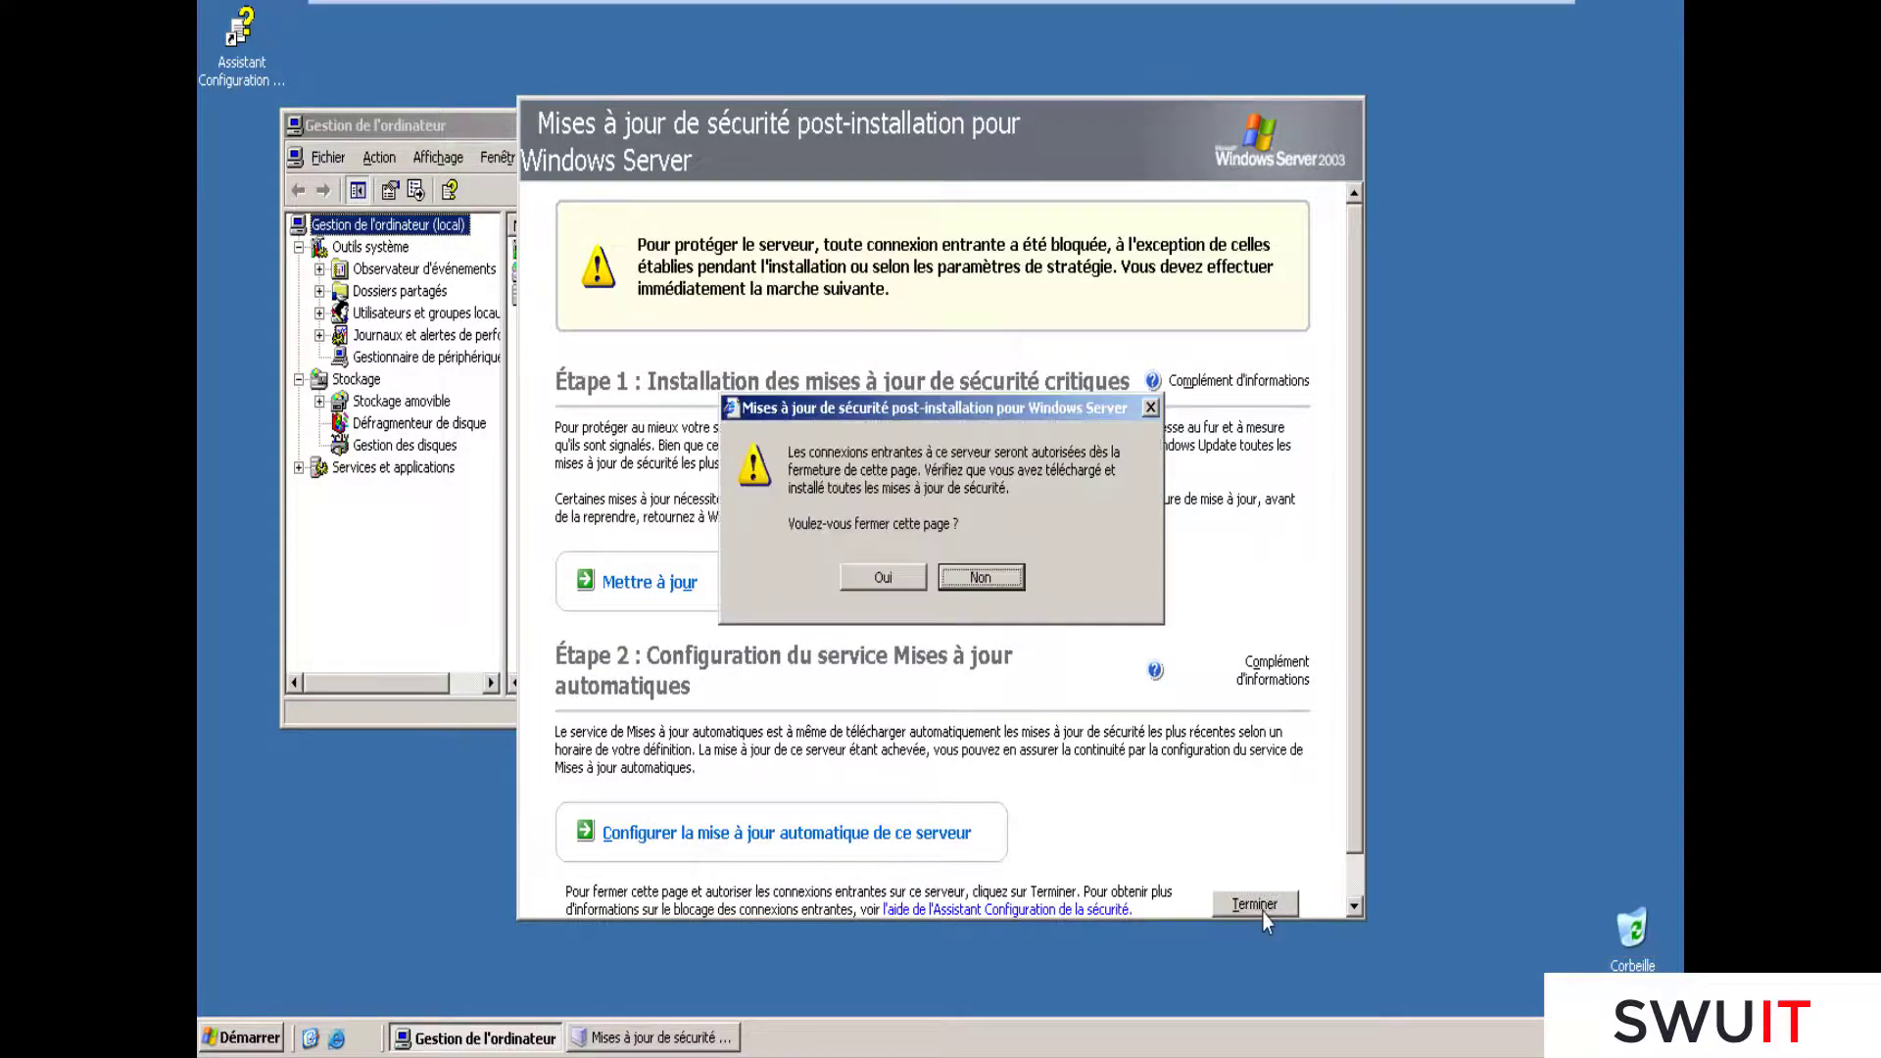
pyautogui.click(882, 578)
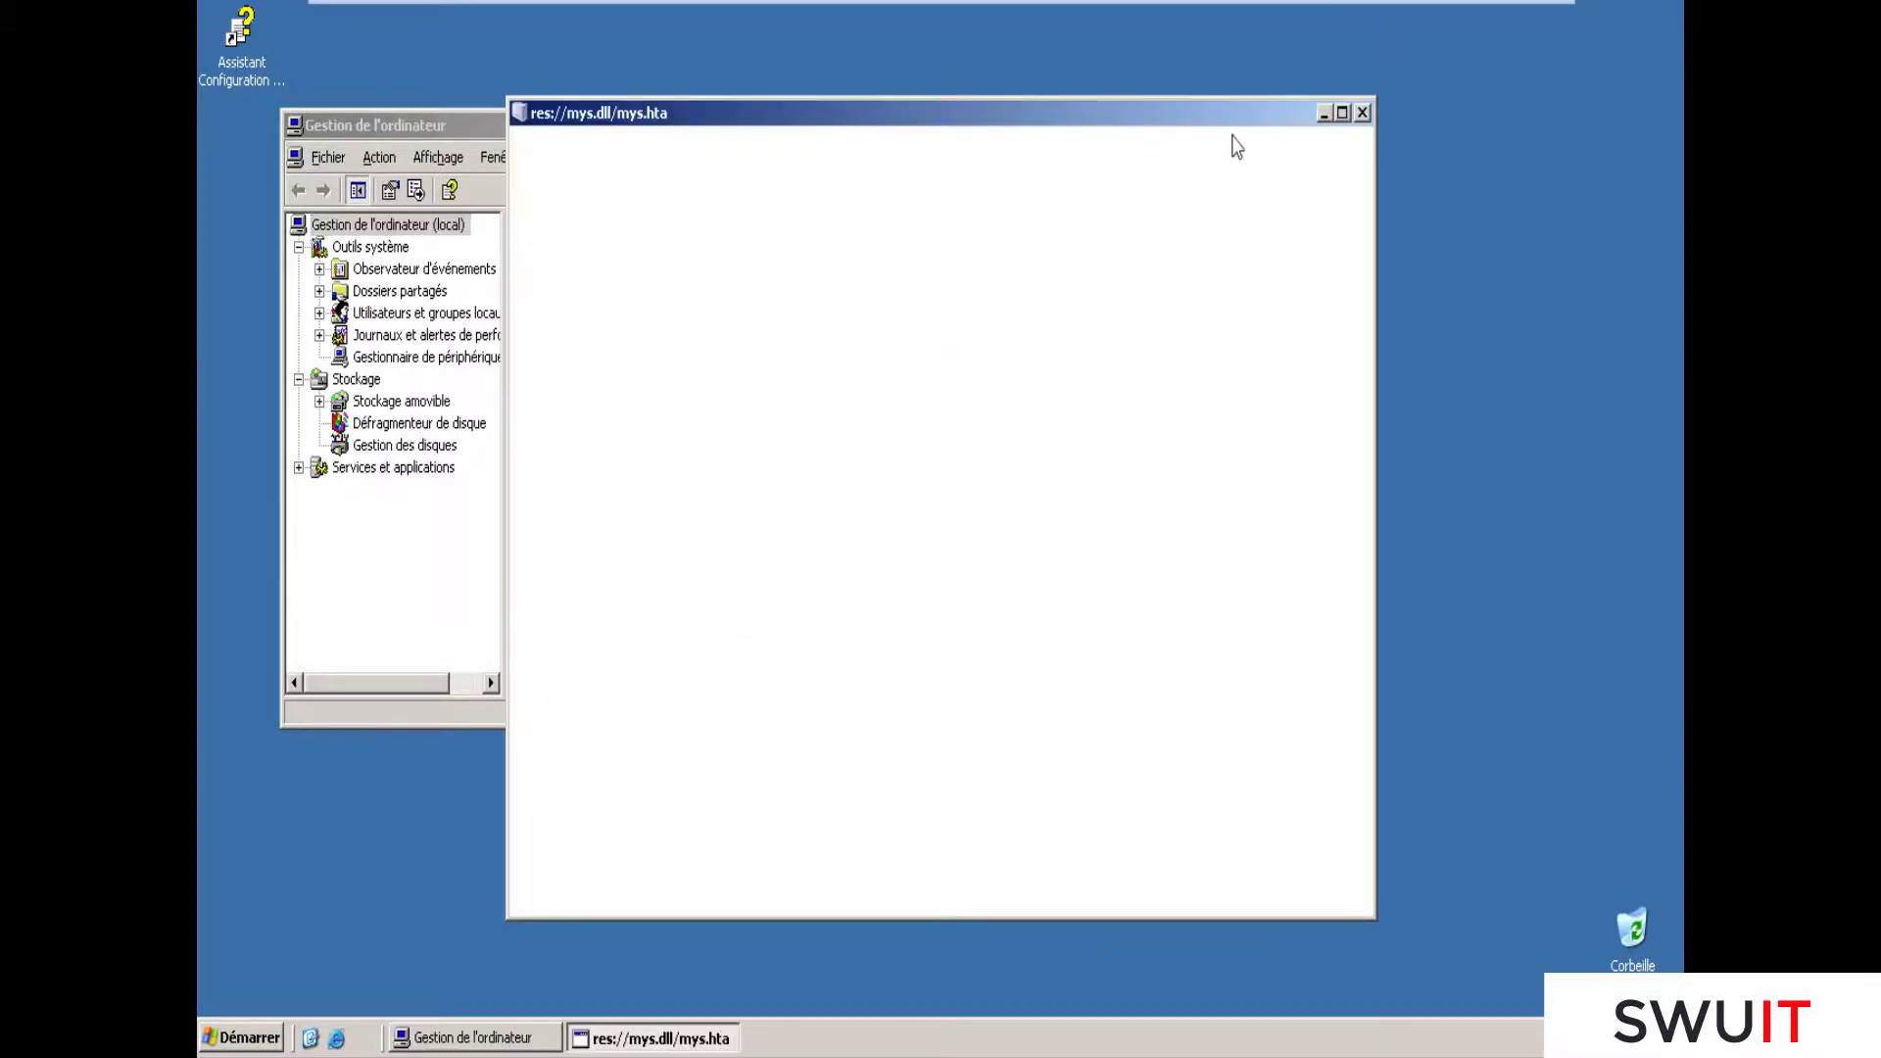
# - Close Gérer votre serveur, set a new Administrateur password under Utilisateurs, then close the console
pyautogui.click(1362, 113)
pyautogui.click(426, 312)
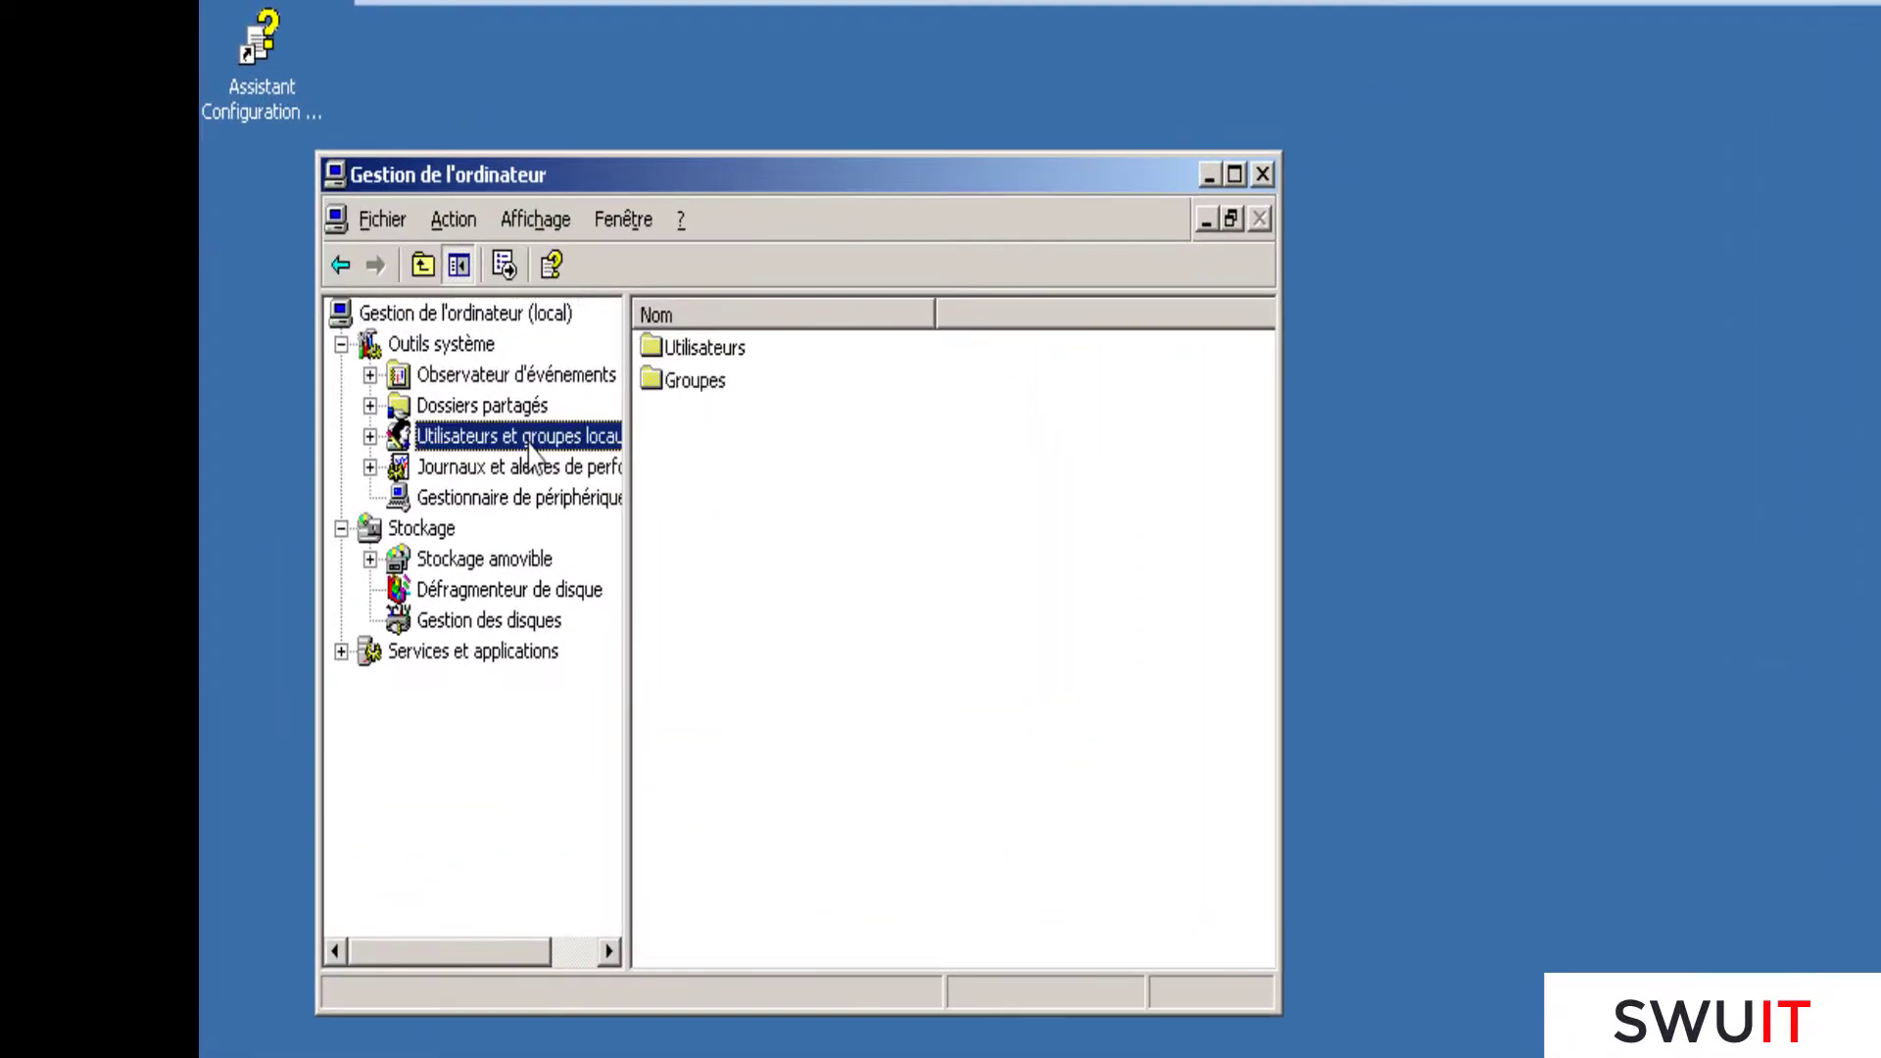
pyautogui.doubleClick(720, 350)
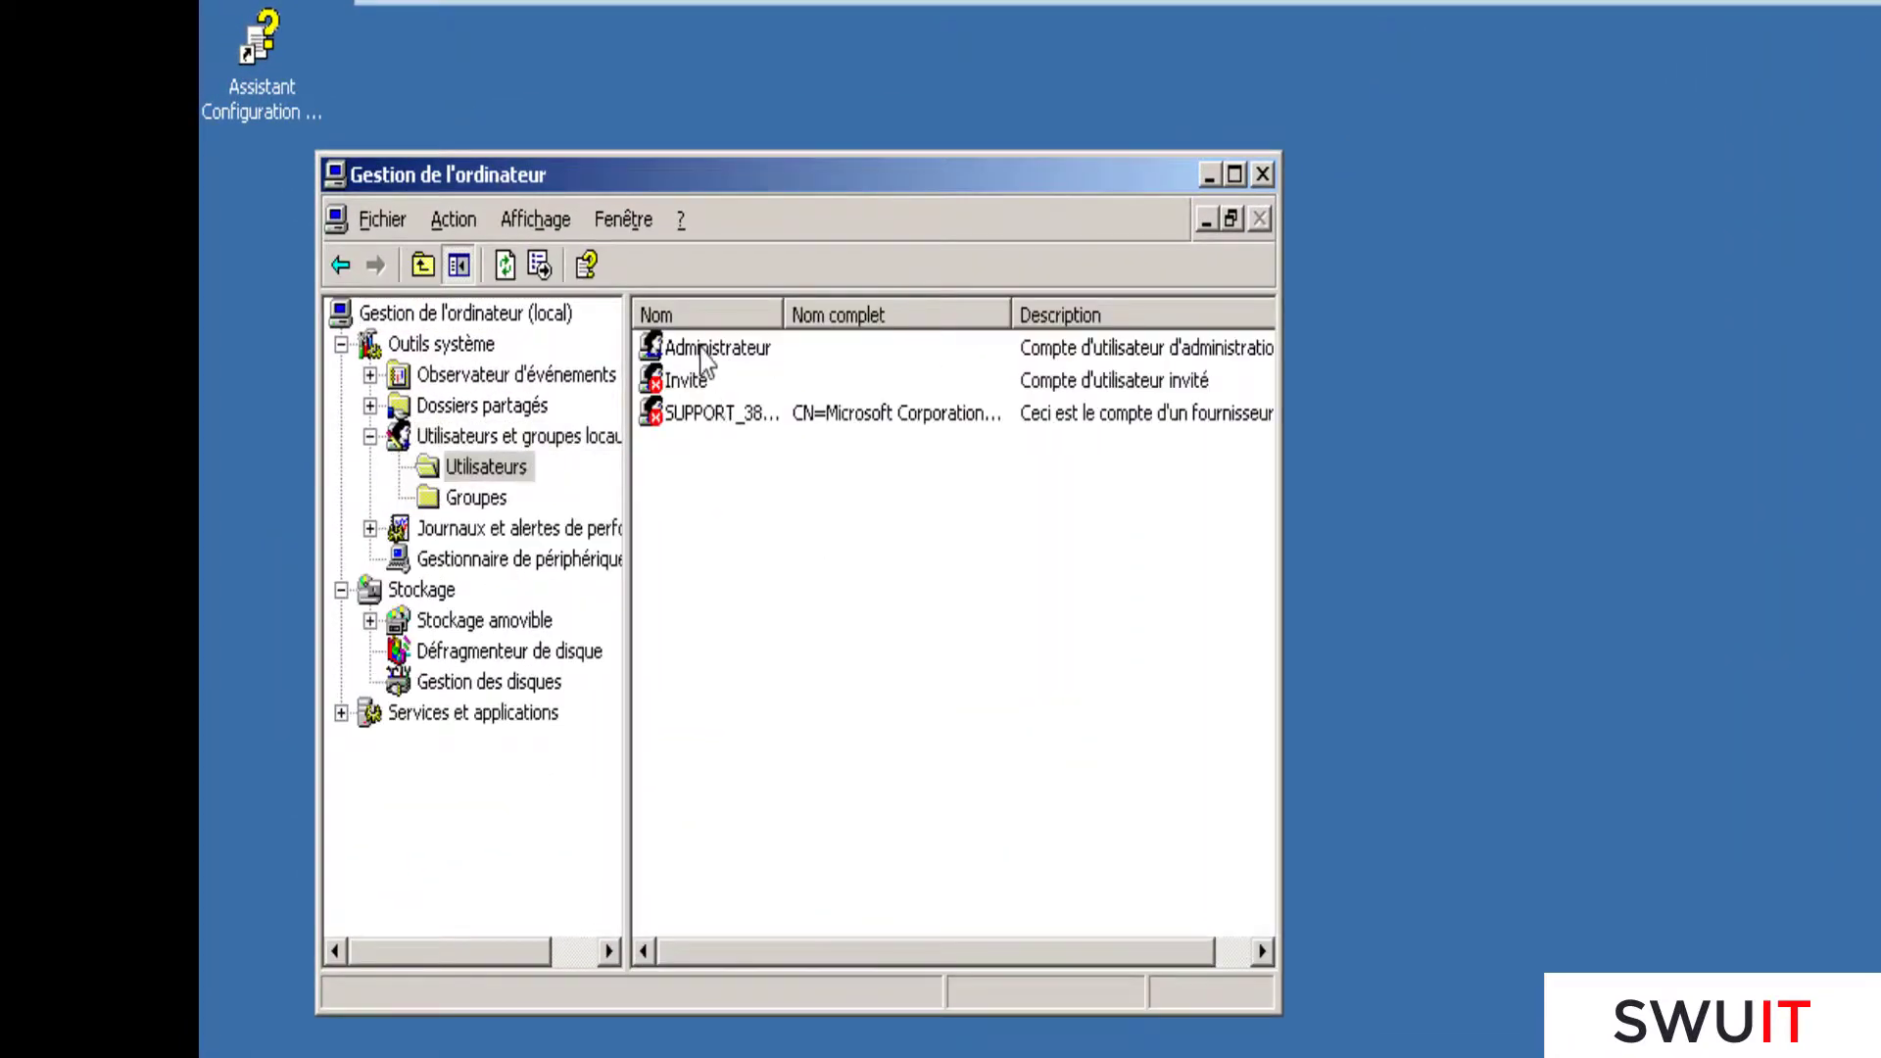
pyautogui.click(703, 355)
pyautogui.rightClick(704, 355)
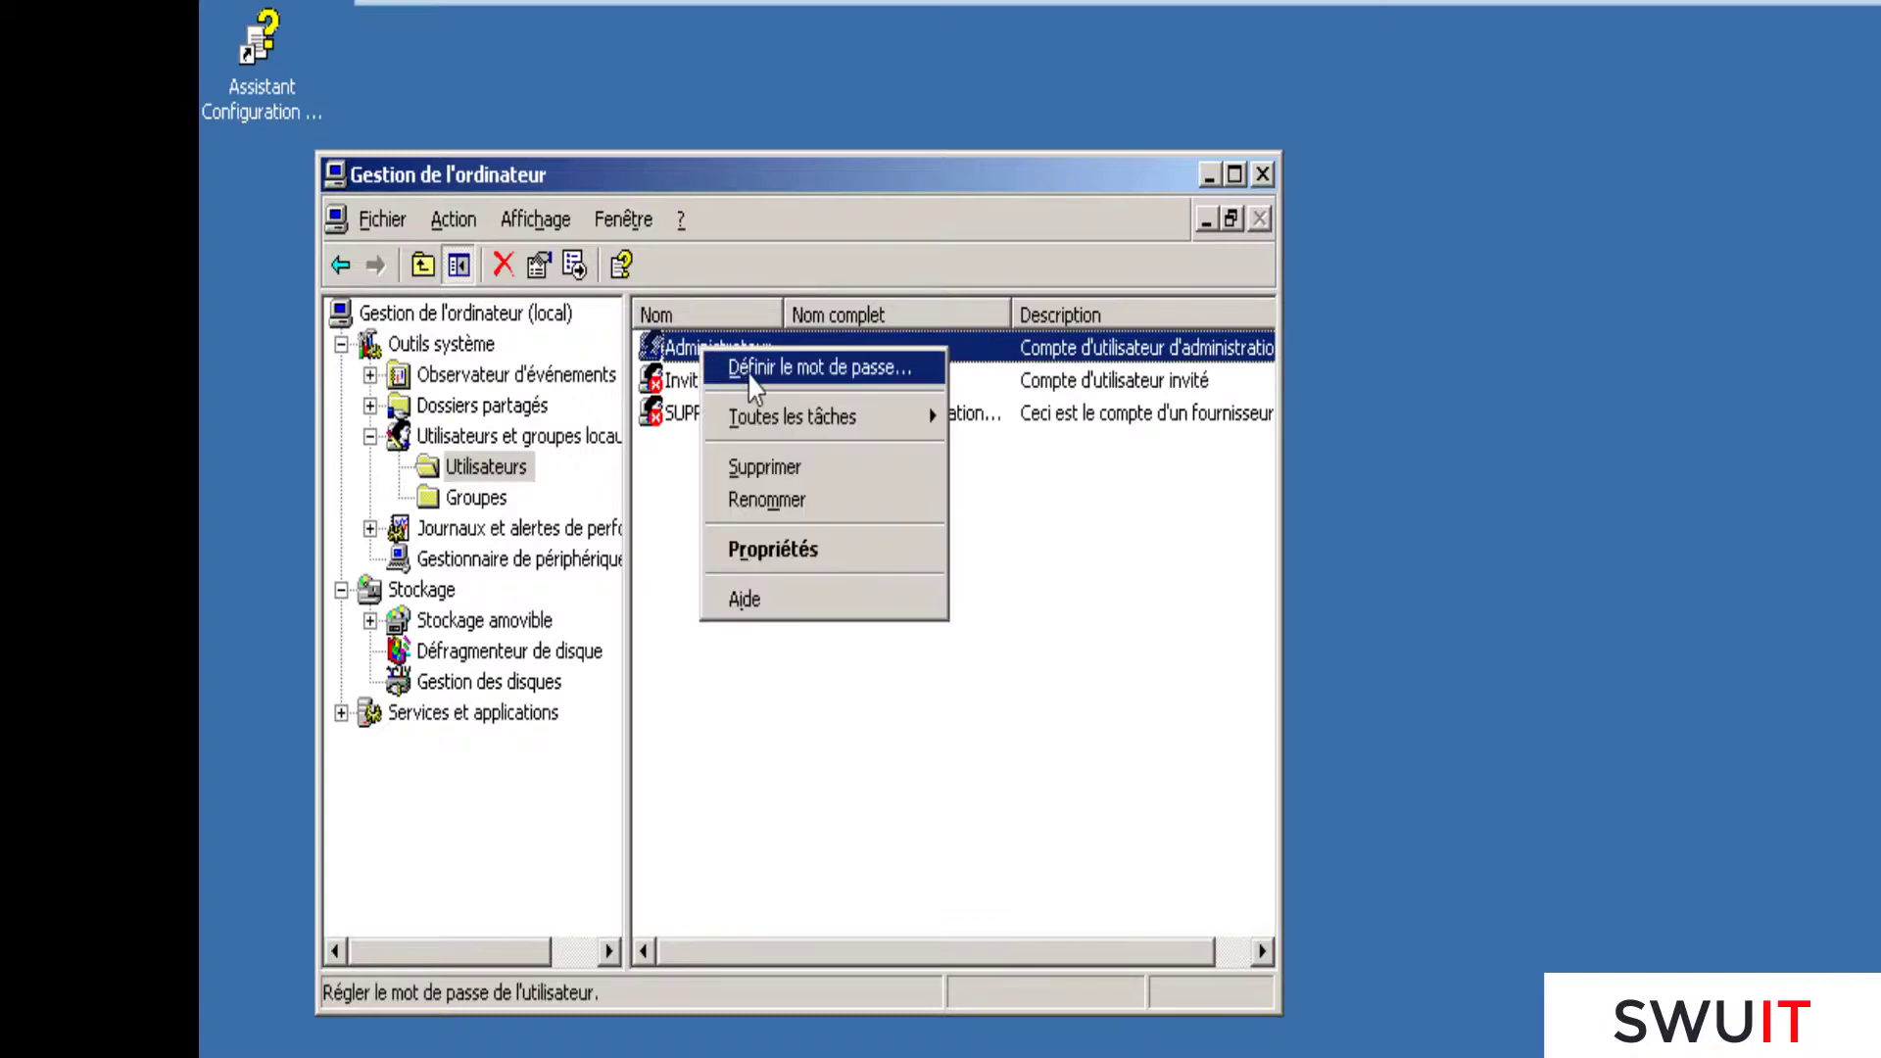
pyautogui.click(877, 373)
pyautogui.moveTo(875, 358); pyautogui.dragTo(1279, 405)
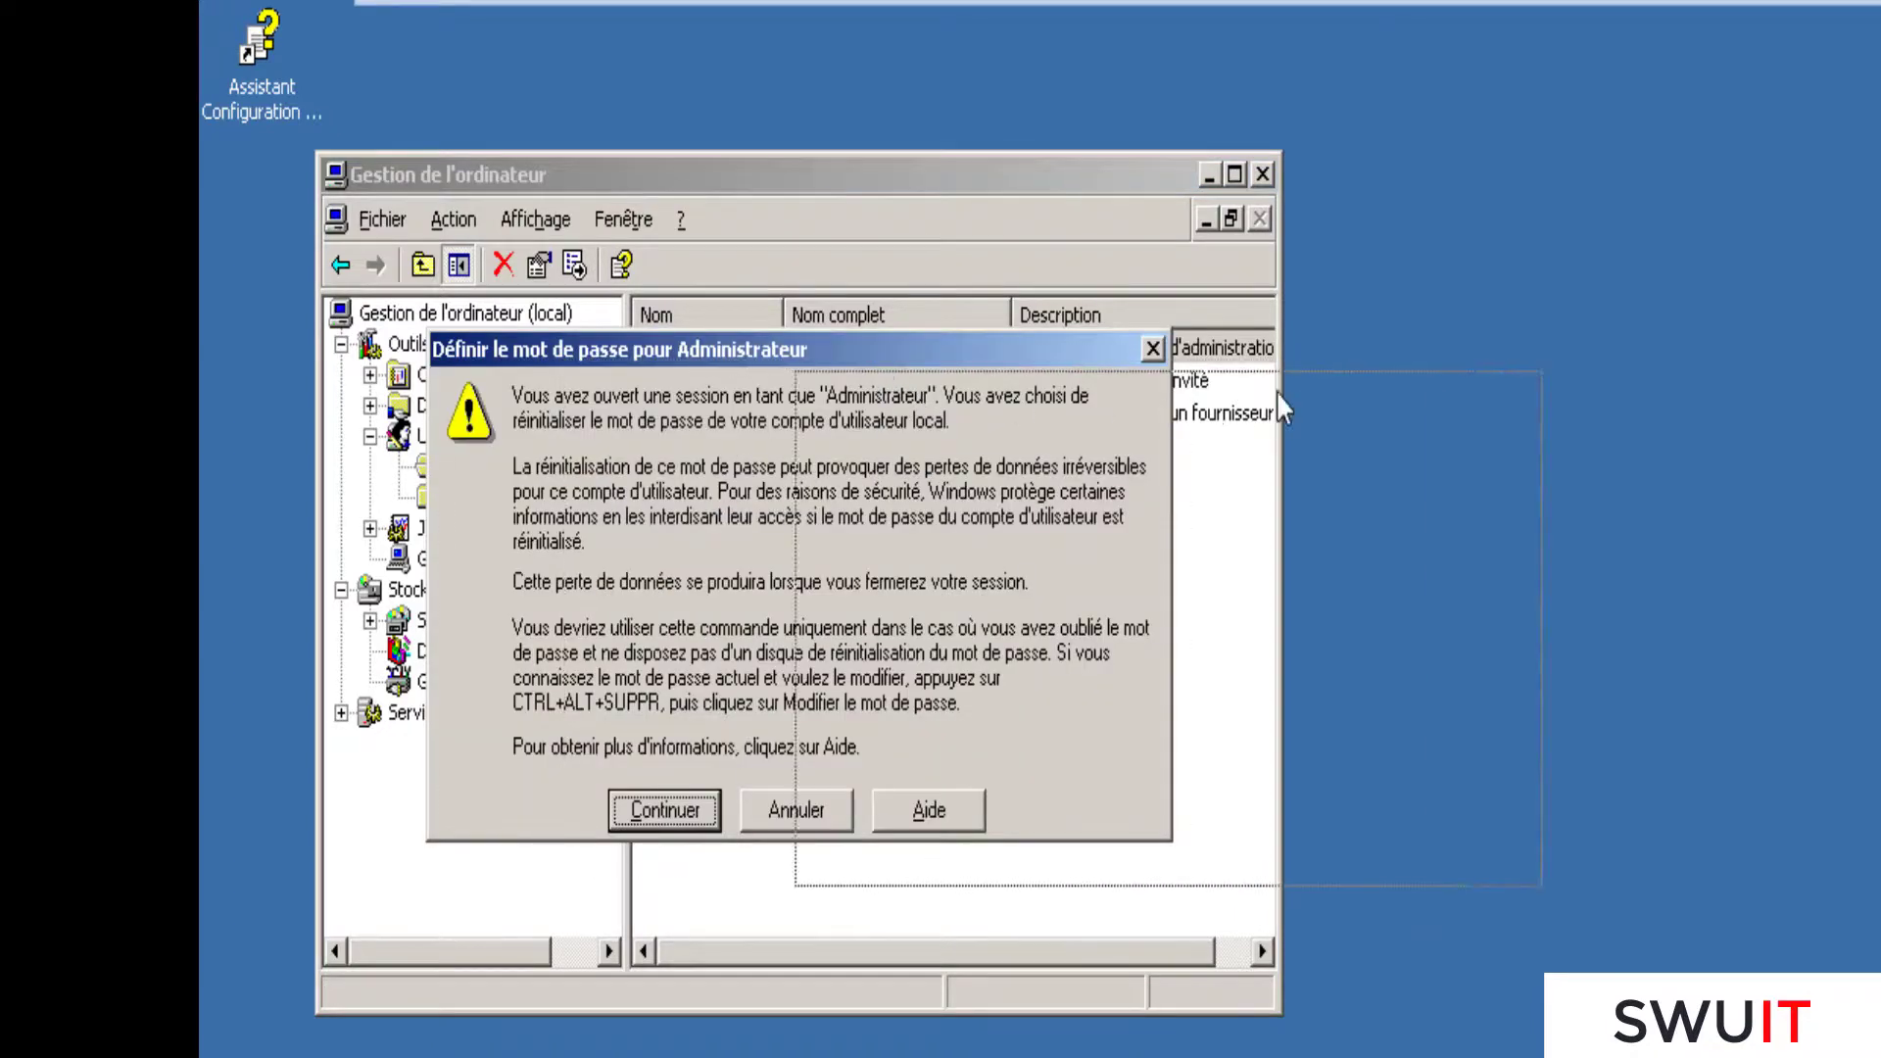
pyautogui.click(1067, 858)
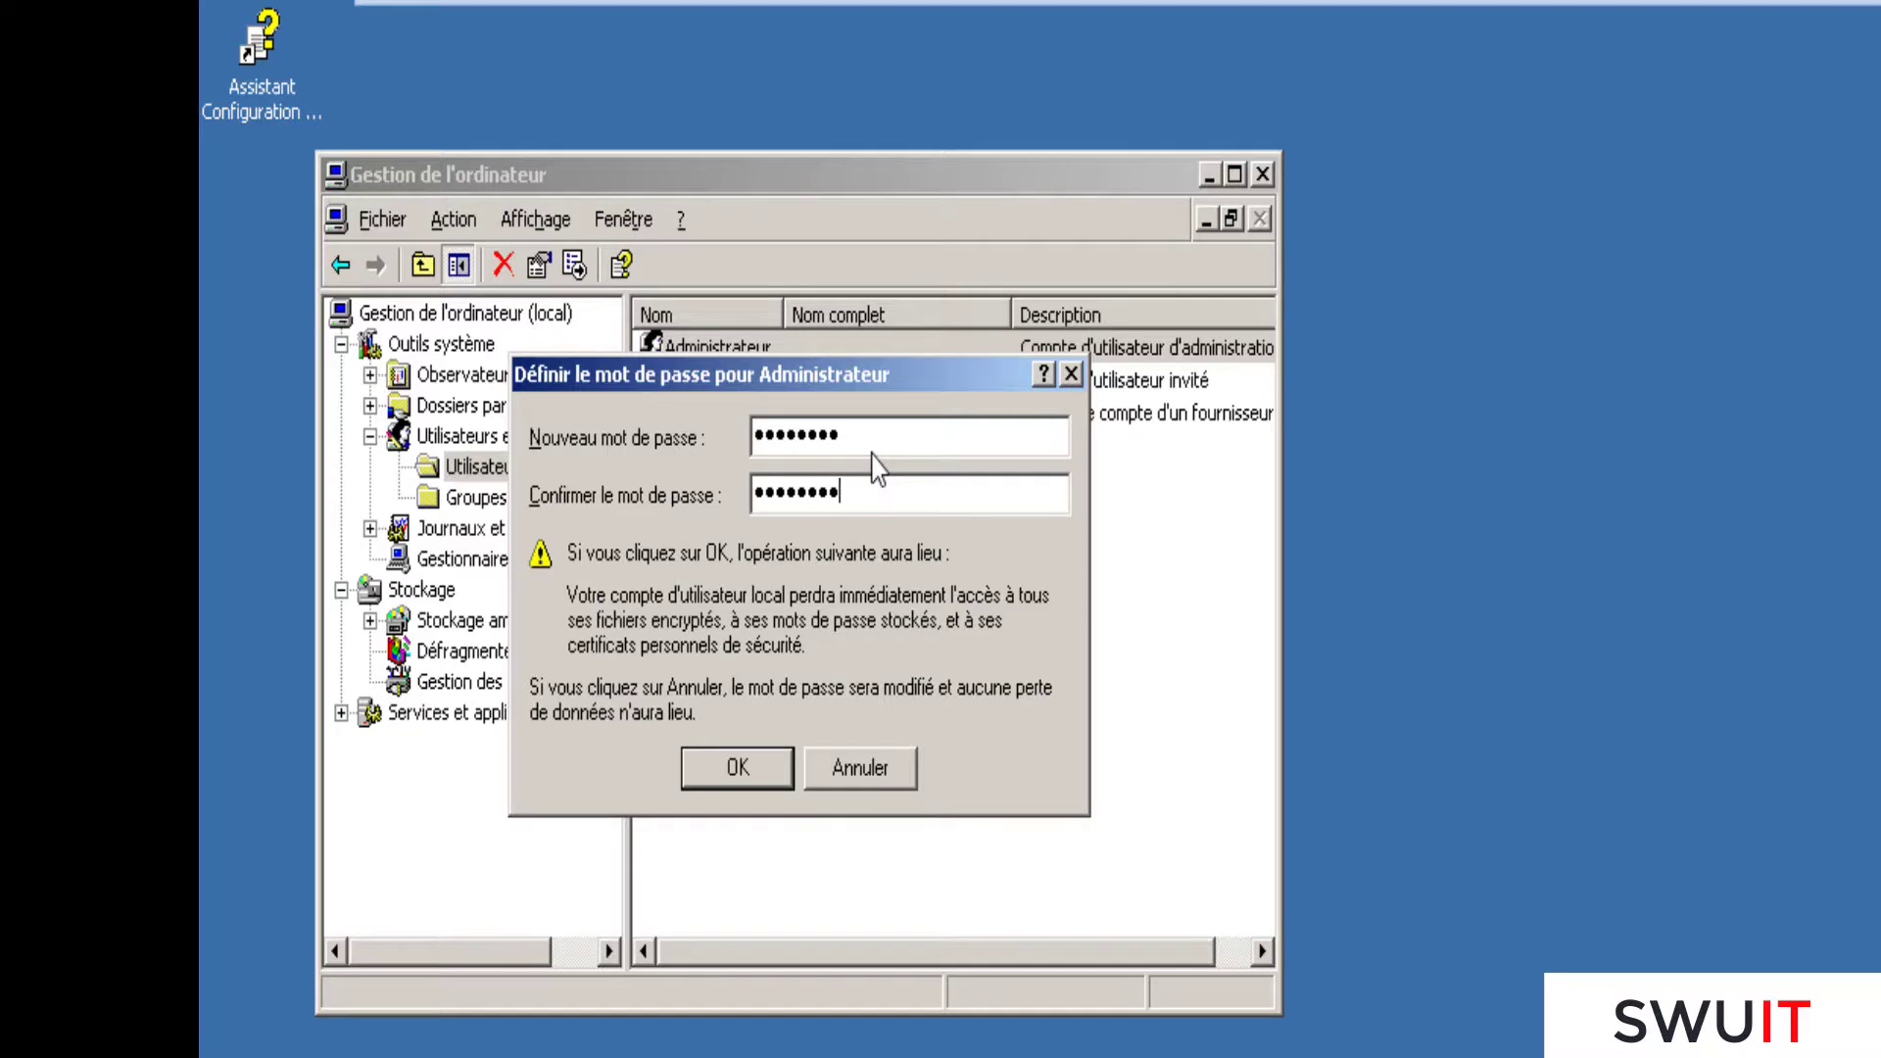
pyautogui.click(784, 781)
pyautogui.click(789, 657)
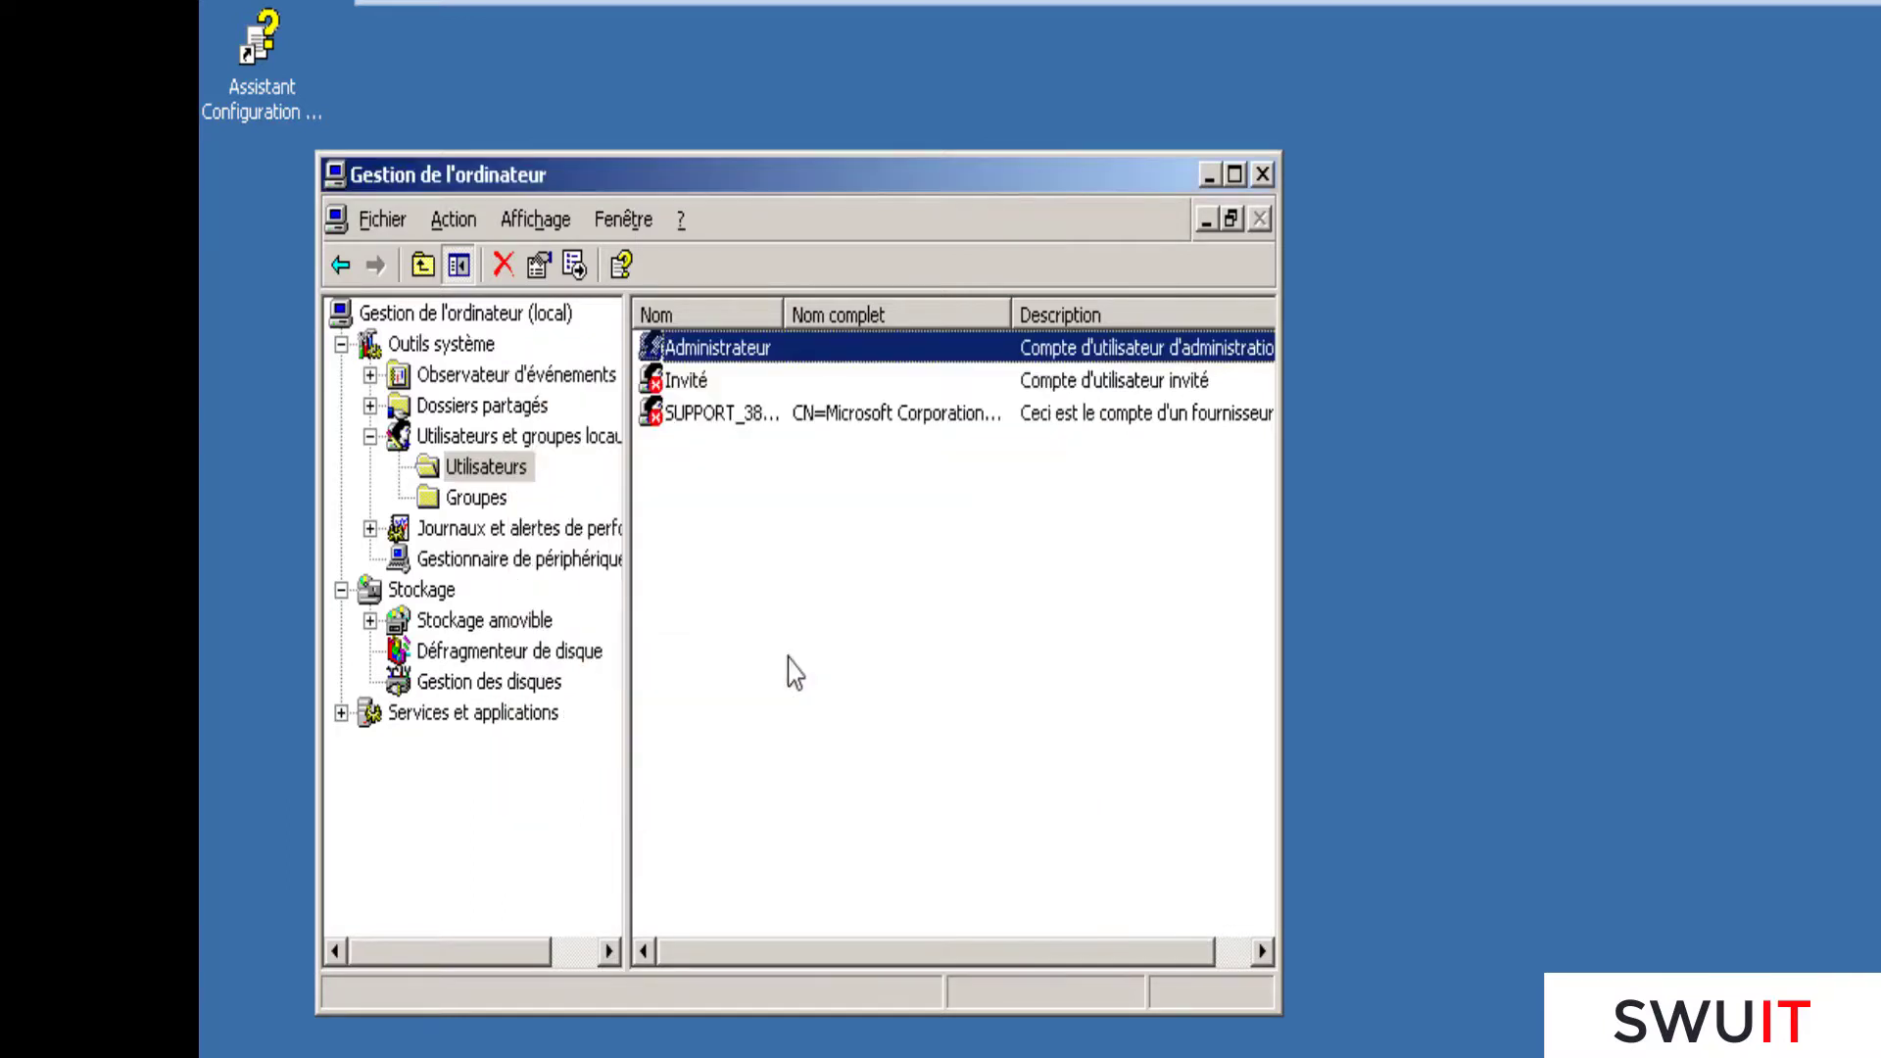
pyautogui.click(1263, 177)
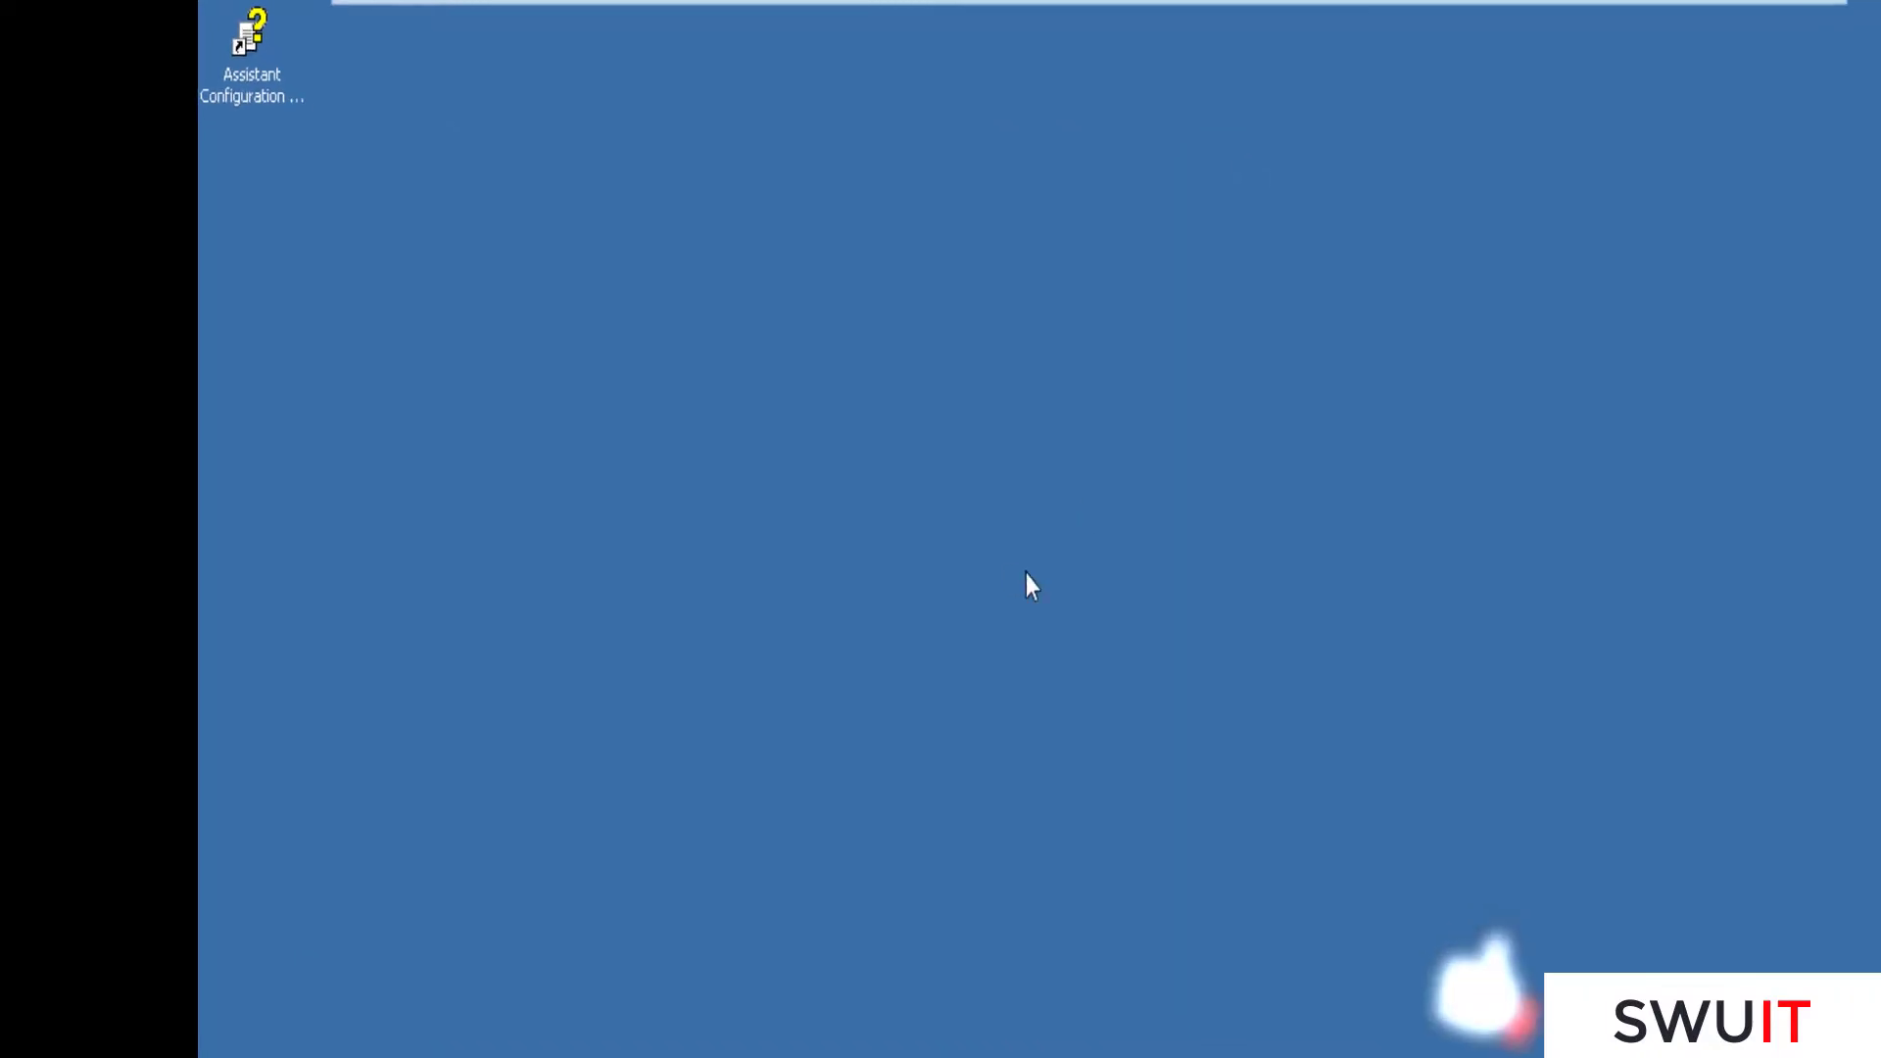